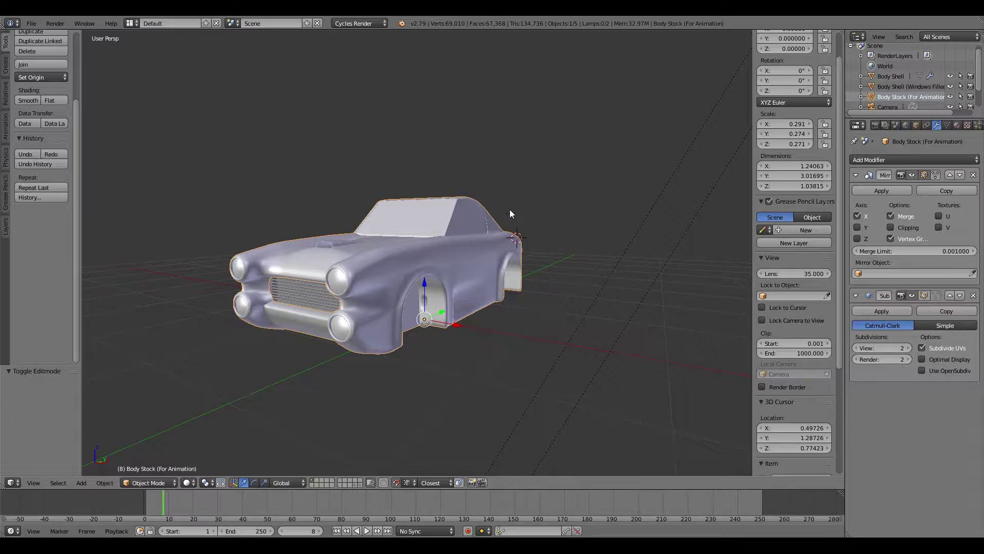
Examine the car body's mesh in wireframe, comparing Subdivision Surface view levels 1 and 2, and return to solid shading at level 2.
middle_click_drag(528, 248, 513, 293)
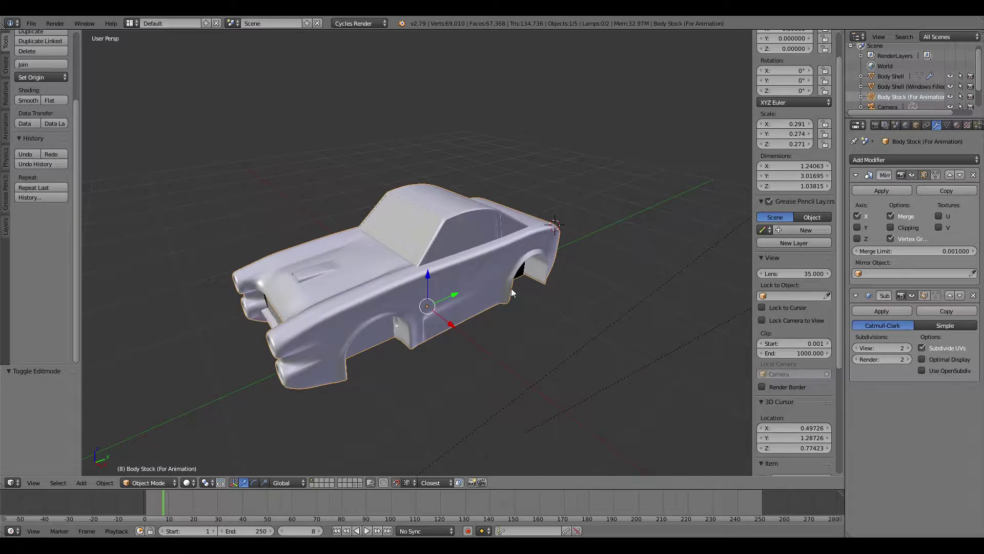
middle_click_drag(377, 303, 469, 290)
key("z")
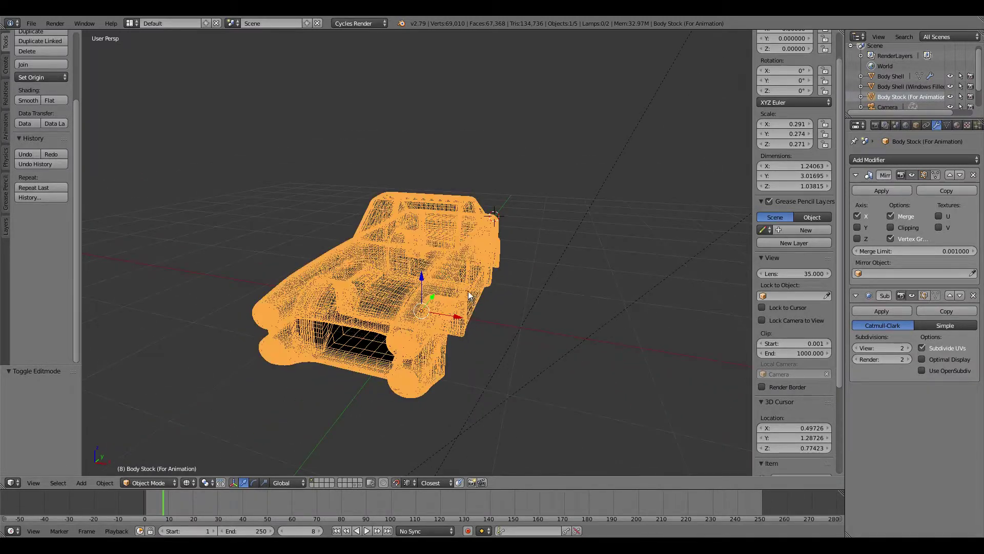
scroll(469, 291, "up", 2)
scroll(460, 302, "up", 3)
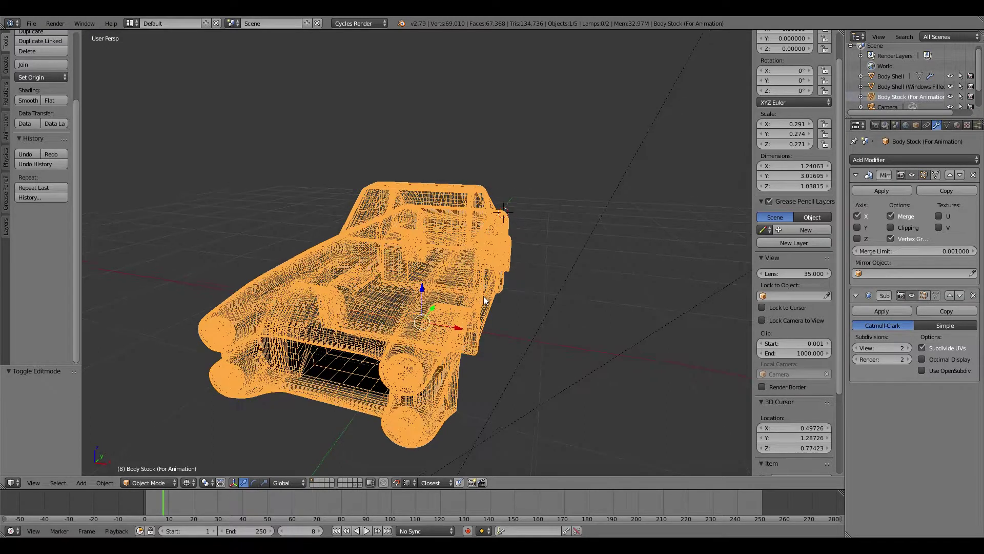
left_click(857, 347)
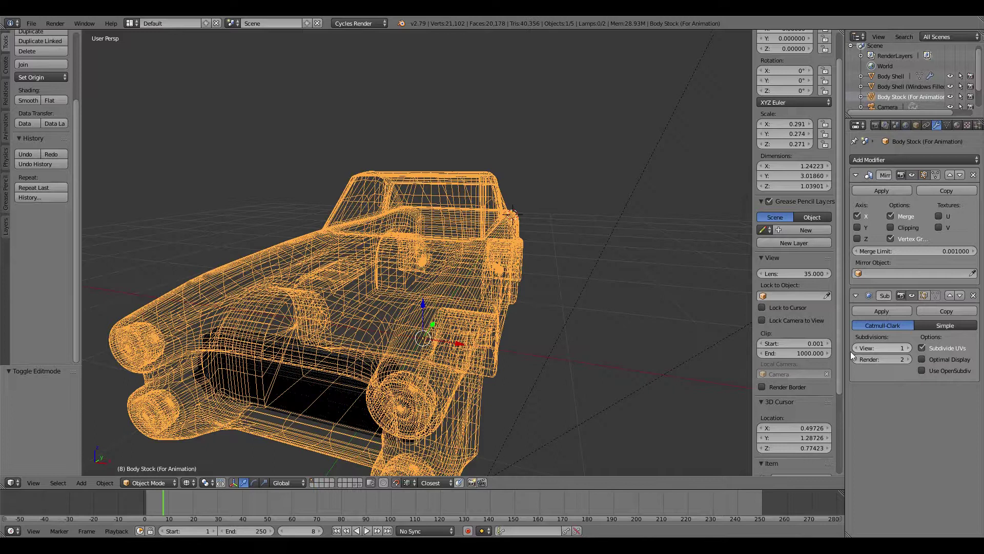
middle_click_drag(319, 319, 407, 296)
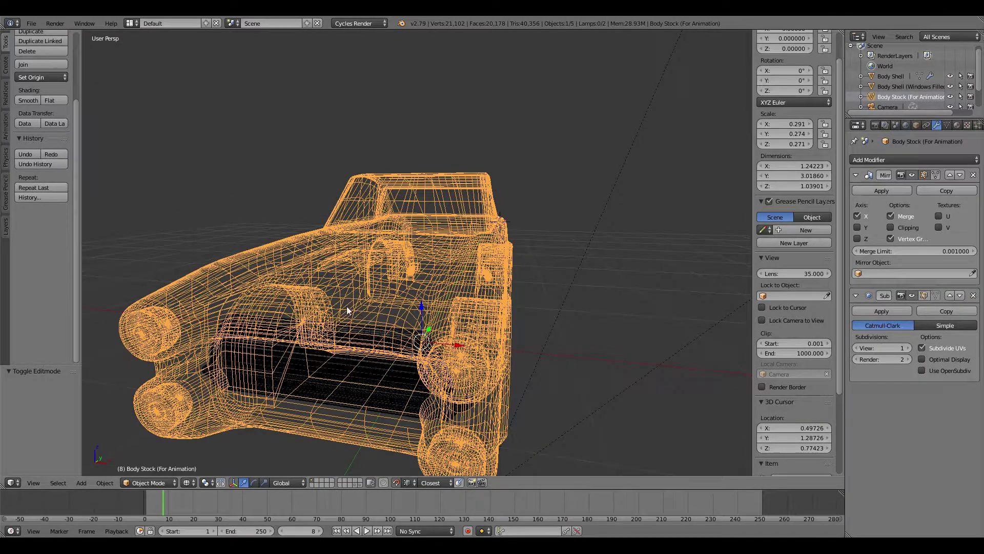
left_click(908, 347)
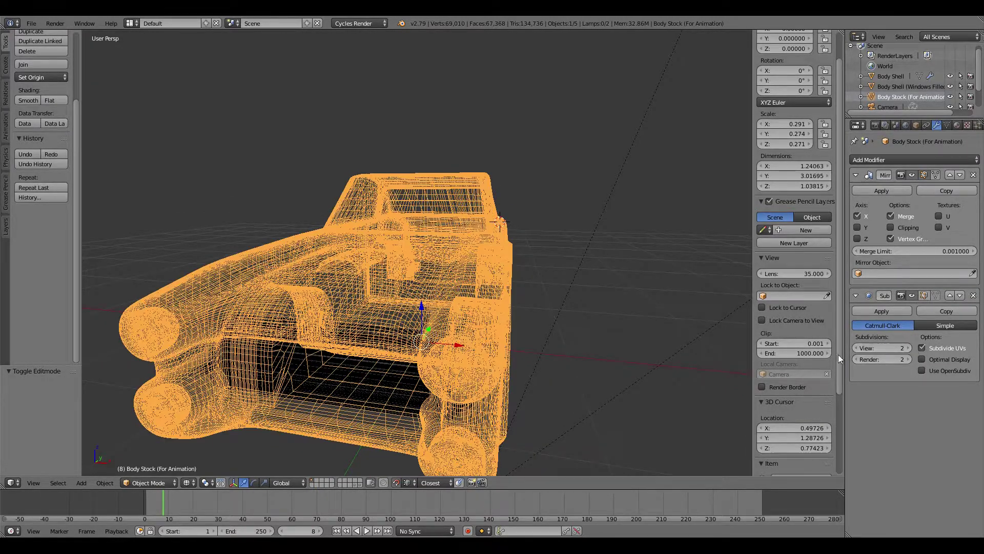
key("z")
scroll(486, 359, "down", 3)
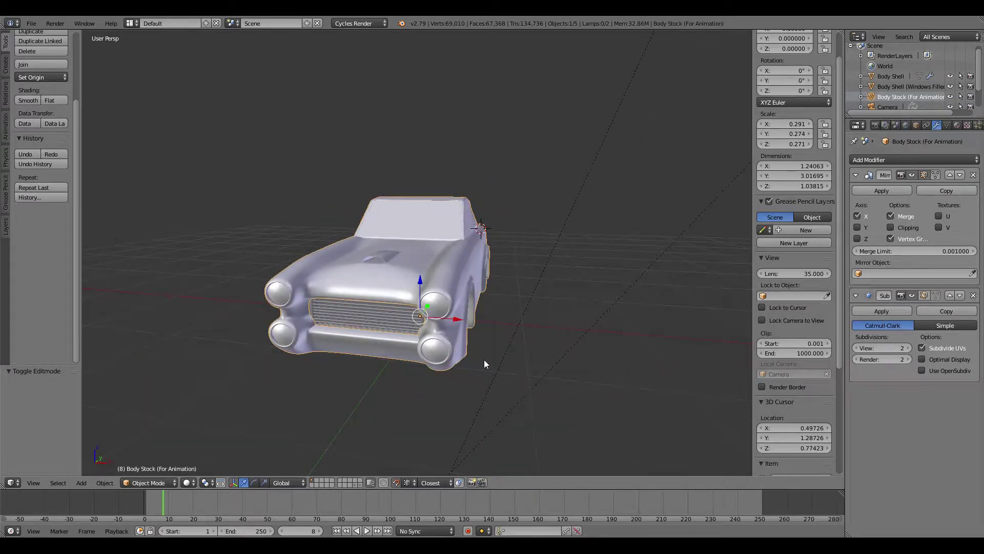
Inspect the body's base wireframe with the Subdivision Surface hidden in the viewport, and restore the smoothed solid display.
left_click(912, 295)
key("z")
middle_click_drag(688, 336, 665, 380)
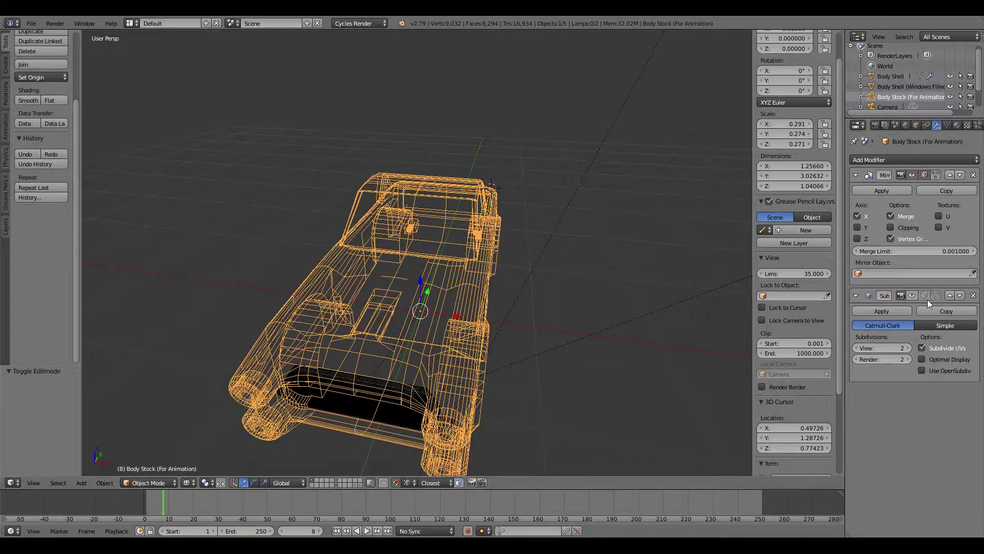
left_click(911, 295)
mouse_move(446, 340)
middle_mouse_down()
mouse_move(438, 356)
mouse_move(454, 349)
middle_mouse_up()
key("z")
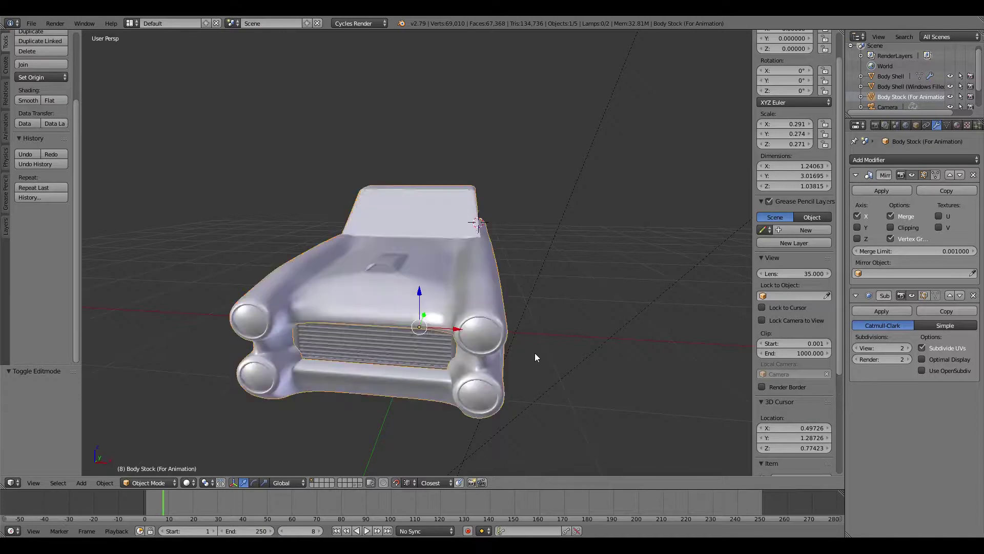
middle_click_drag(548, 352, 476, 328)
scroll(453, 320, "up", 2)
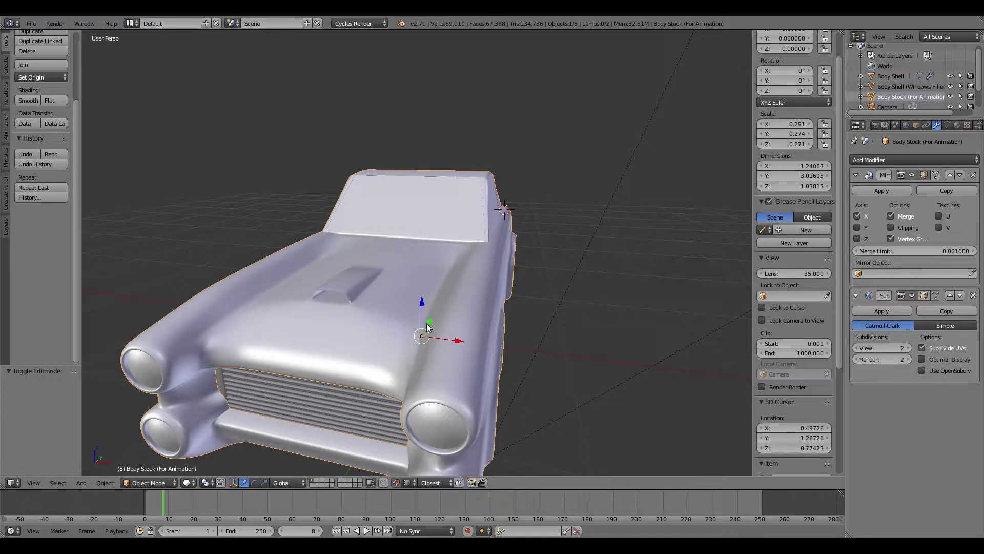
middle_click_drag(405, 326, 432, 343)
Enter Edit Mode on the car body and select the two side edges of a face at the hood's front lip.
key("Tab")
right_click(458, 369)
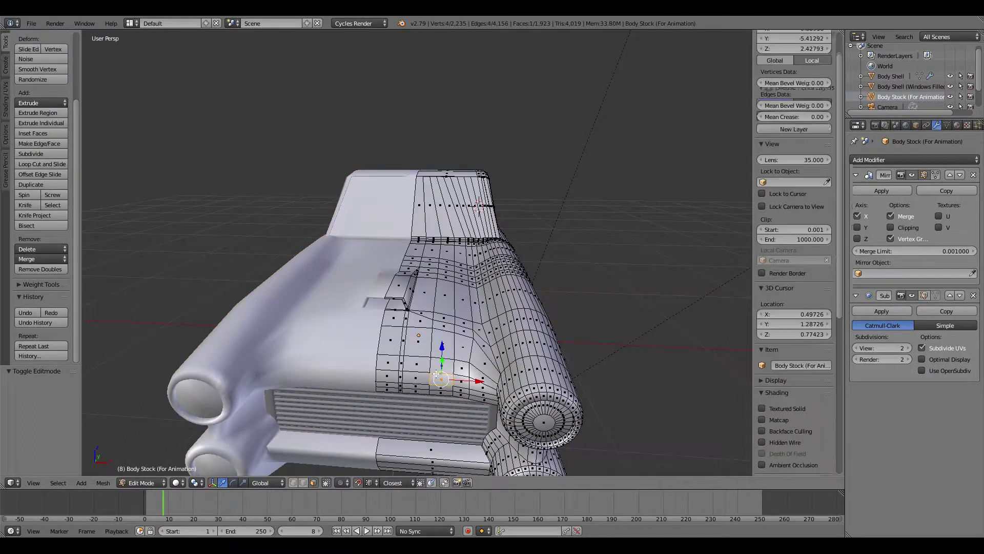
key("KP_Decimal")
scroll(430, 370, "down", 6)
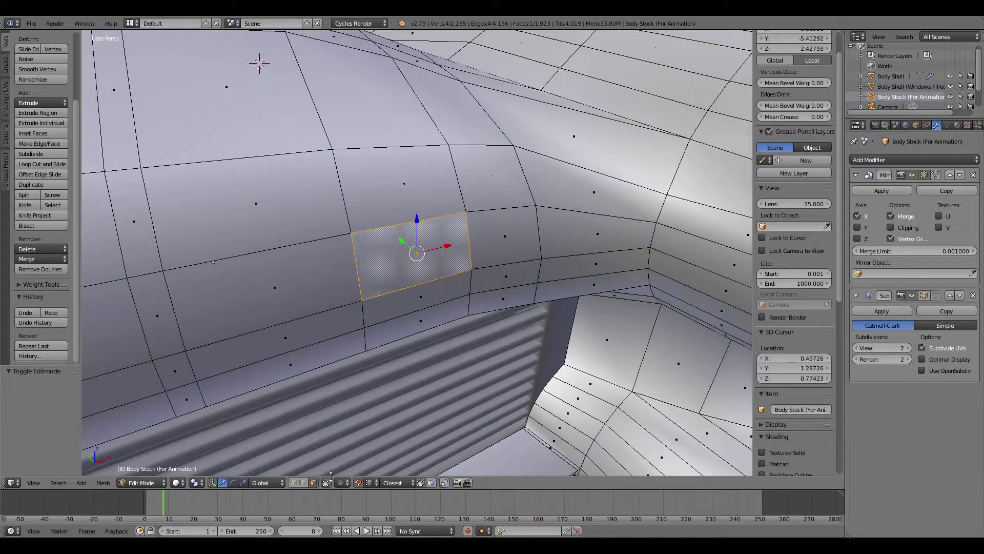
right_click(358, 279)
right_click(470, 239, "shift")
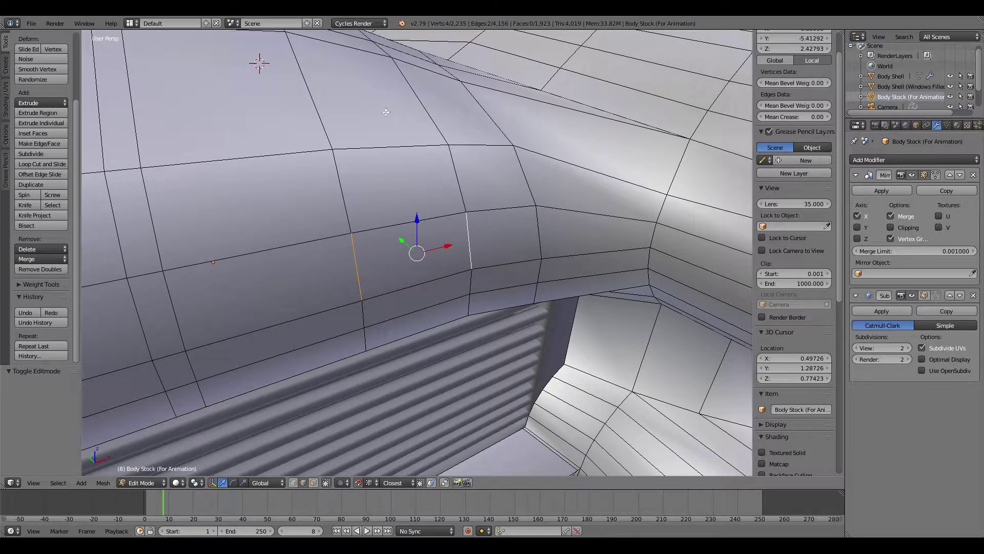
middle_click_drag(668, 89, 712, 202)
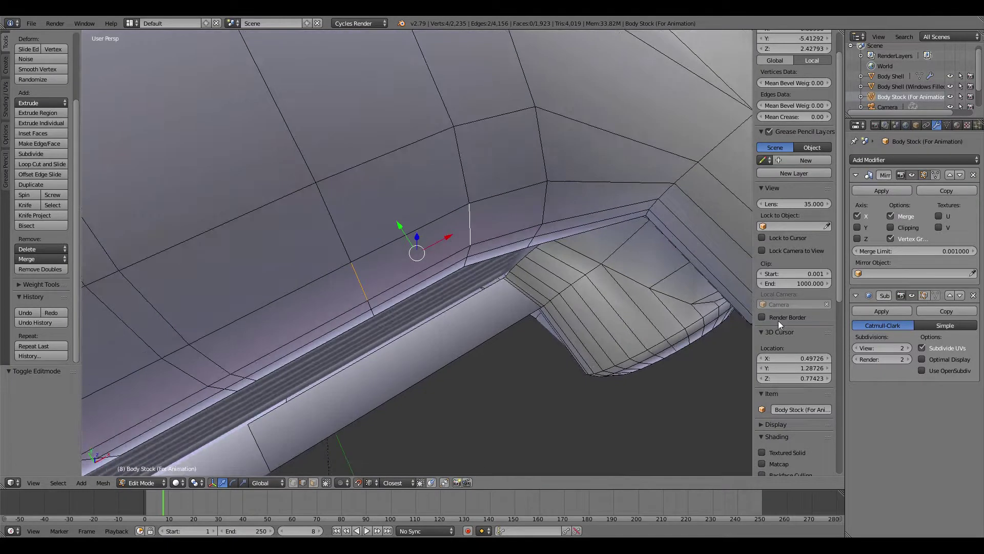
Preview the Subdivision Surface smoothing in Edit Mode around the hood and headlights, and switch the preview off again.
left_click(924, 295)
mouse_move(591, 276)
middle_mouse_down()
mouse_move(612, 257)
mouse_move(561, 200)
mouse_move(541, 149)
middle_mouse_up()
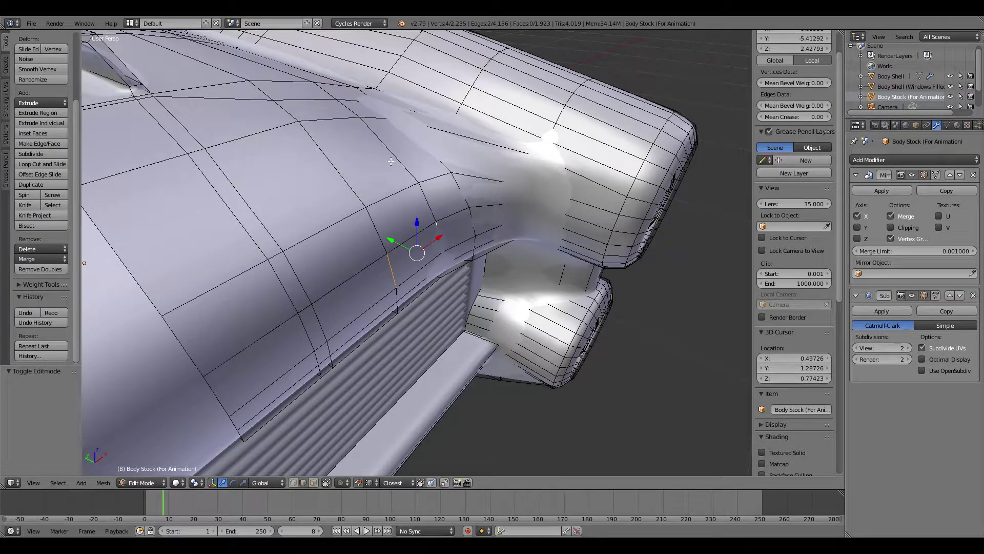
middle_click_drag(450, 239, 424, 231)
scroll(425, 230, "down", 3)
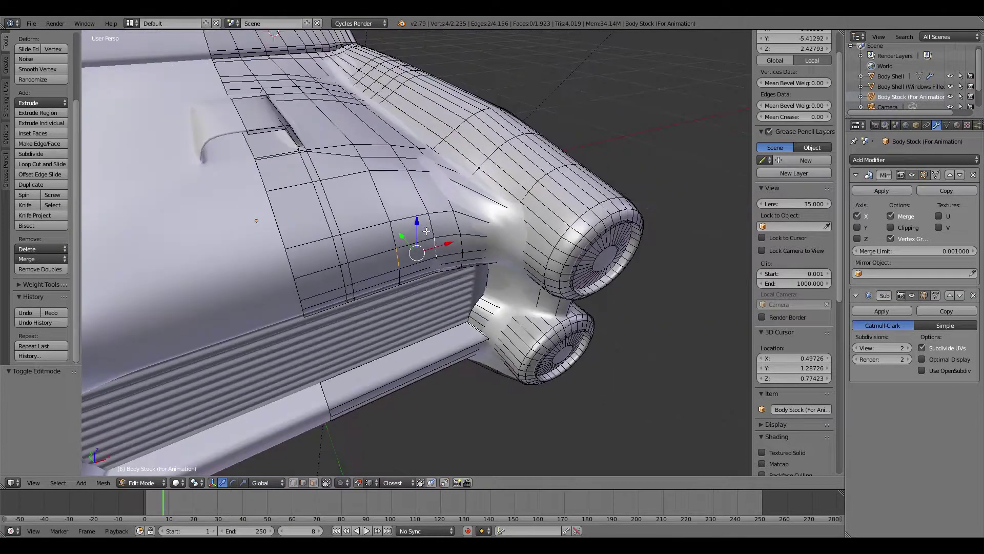
left_click(921, 295)
right_click(416, 227)
mouse_move(529, 271)
middle_mouse_down()
mouse_move(503, 277)
mouse_move(560, 285)
mouse_move(533, 281)
middle_mouse_up()
scroll(502, 277, "down", 3)
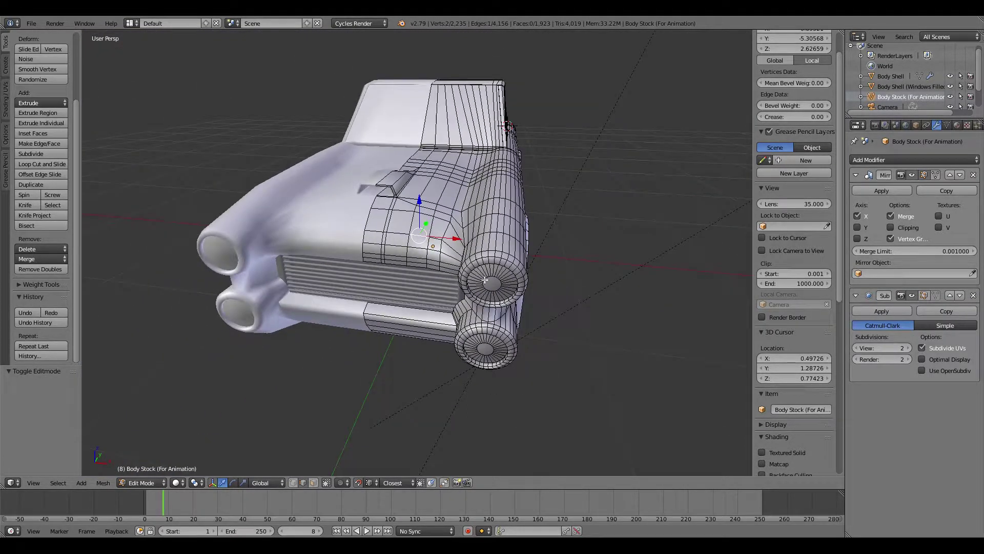
scroll(460, 376, "up", 2)
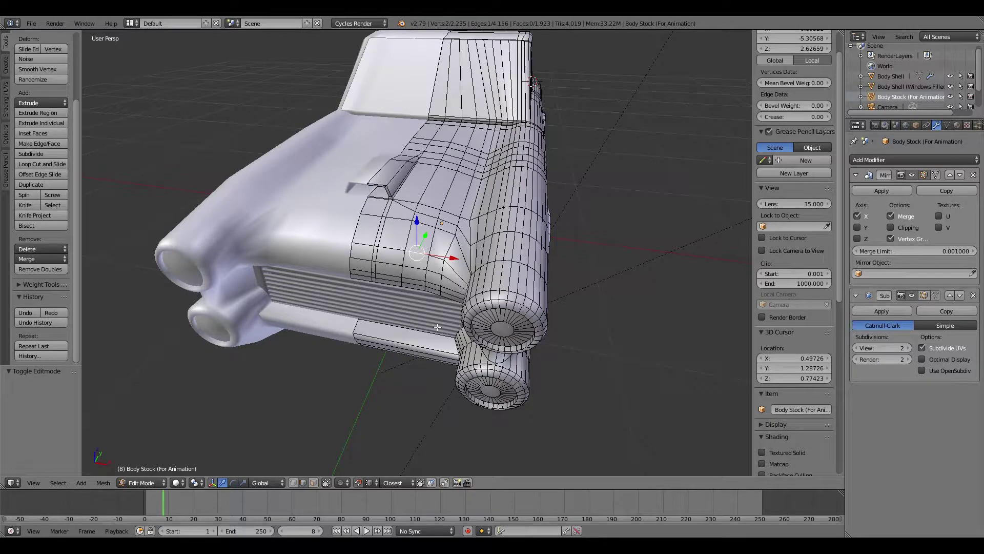
Switch to face selection and select the hood face beside the centre line, in front of the scoop.
left_click(317, 484)
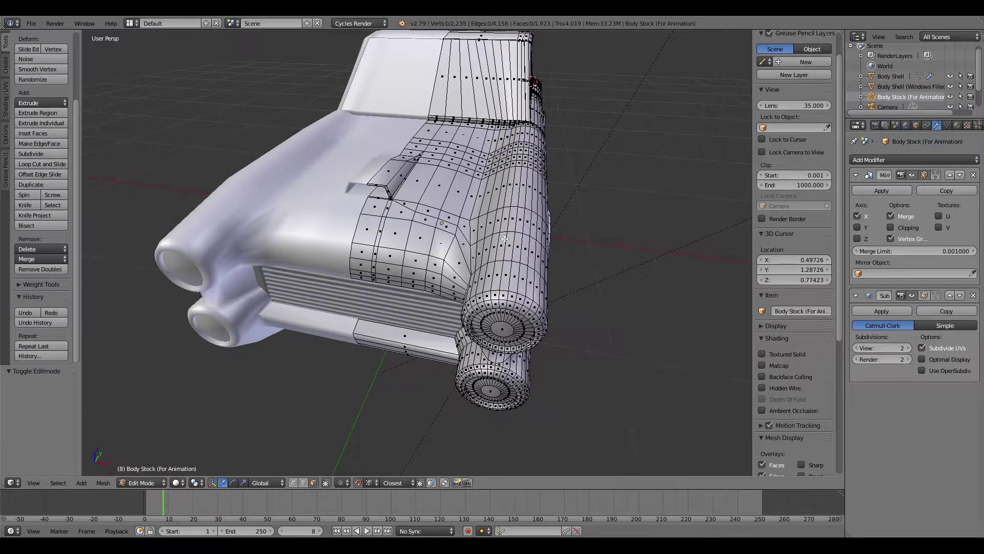
middle_click_drag(574, 251, 542, 244)
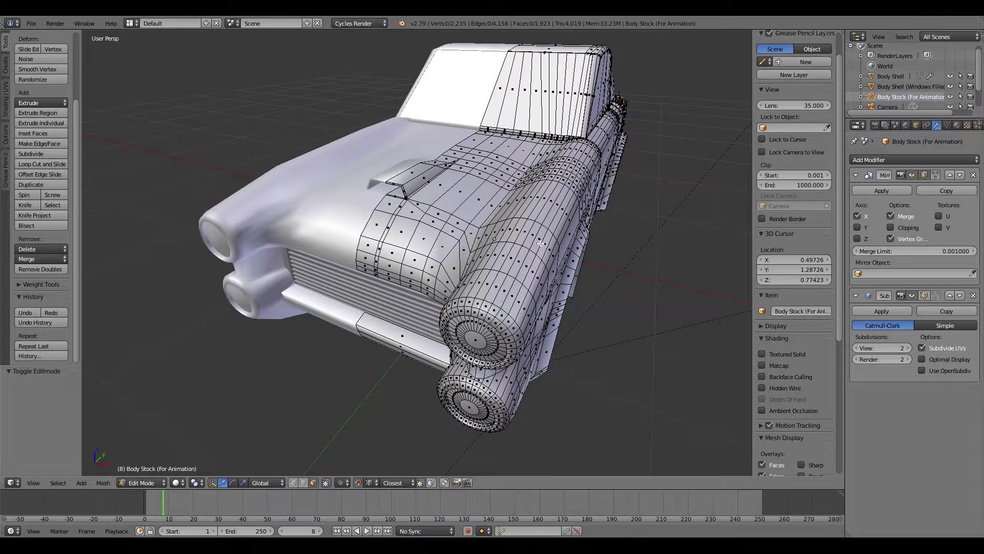
right_click(536, 243)
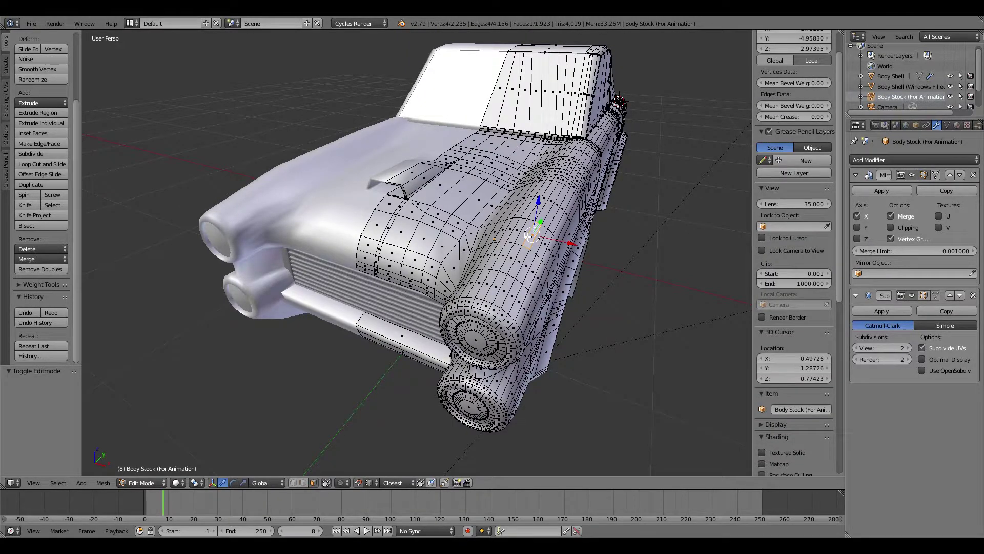
key("KP_Decimal")
scroll(486, 222, "down", 5)
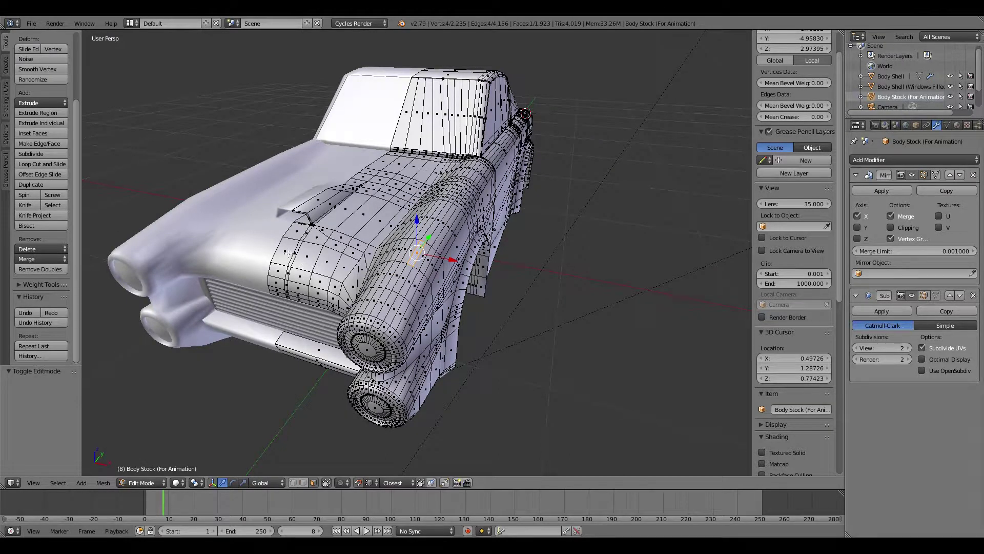
scroll(439, 266, "up", 6)
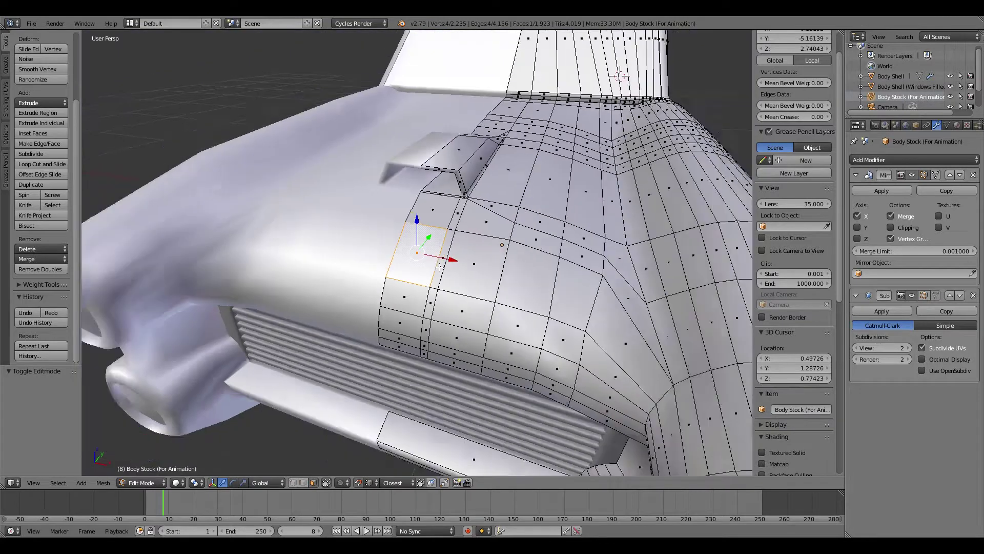
scroll(440, 267, "down", 6)
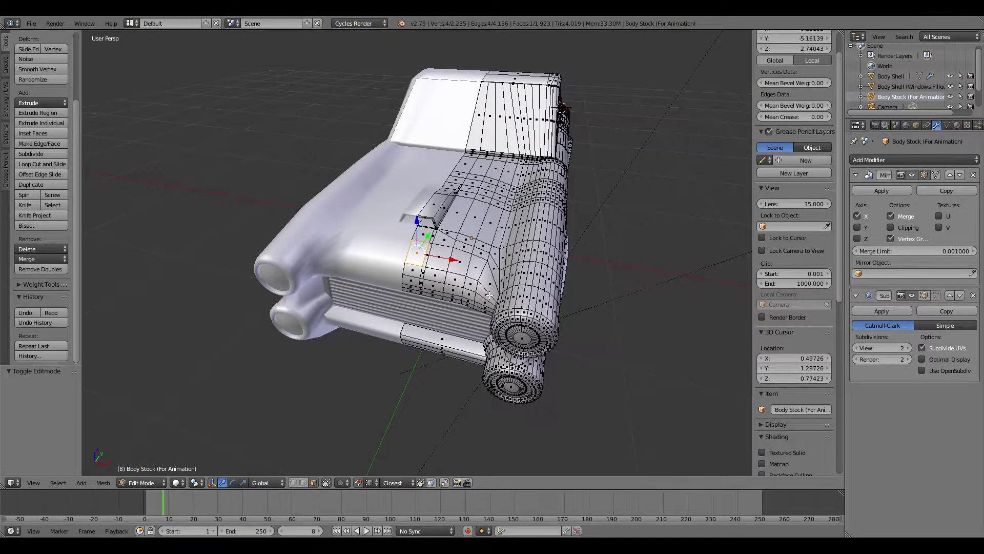
scroll(489, 294, "up", 2)
middle_click_drag(431, 247, 428, 255)
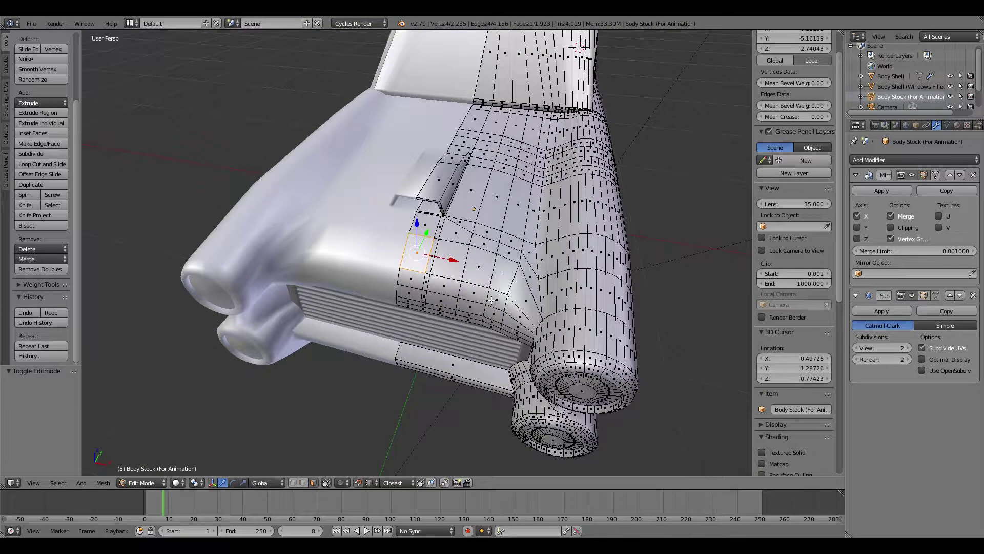
Extend the face selection around the hood's outline, along its front row, outer side, rear row and the scoop.
right_click(433, 263, "shift")
left_click(521, 278, "ctrl")
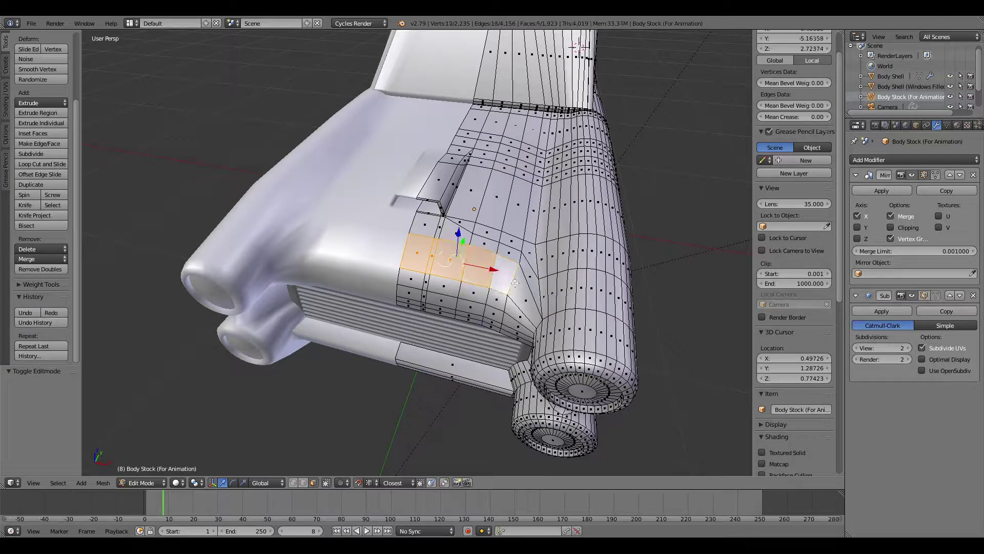
right_click(507, 253, "shift")
right_click(513, 242, "shift")
right_click(514, 226, "shift")
right_click(529, 178, "shift")
left_click(528, 156, "ctrl")
left_click(530, 136, "ctrl")
left_click(515, 126, "ctrl")
left_click(499, 129, "ctrl")
left_click(469, 122, "ctrl")
left_click(463, 144, "ctrl")
left_click(456, 159, "ctrl")
left_click(443, 200, "ctrl")
scroll(463, 228, "up", 2)
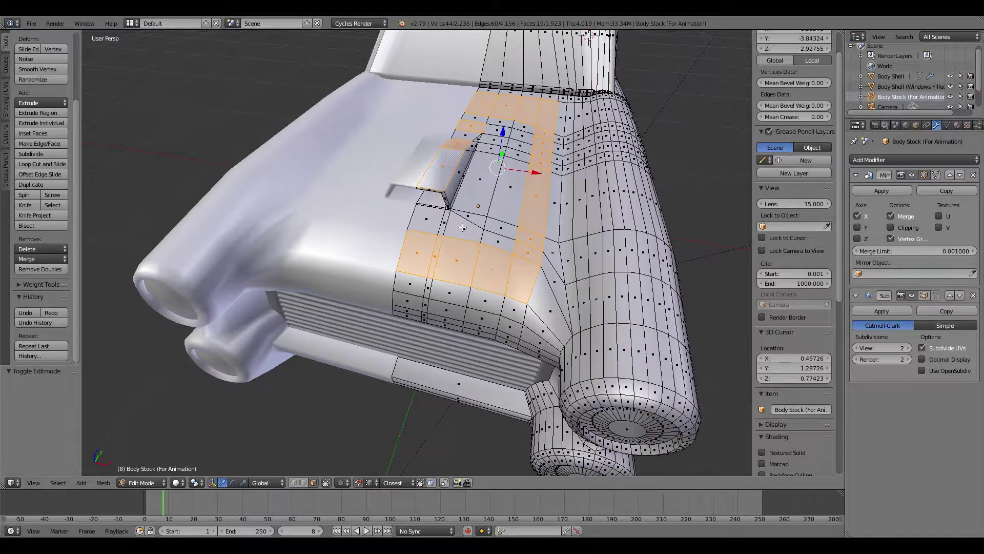
Add the remaining faces inside the outline so the whole hood half, including the scoop, is selected.
right_click(431, 215, "shift")
right_click(462, 228, "shift")
right_click(478, 186, "shift")
right_click(501, 228, "shift")
right_click(503, 241, "shift")
right_click(519, 196, "shift")
right_click(478, 223, "shift")
right_click(445, 230, "shift")
right_click(492, 147, "shift")
right_click(495, 139, "shift")
right_click(524, 126, "shift")
right_click(498, 130, "shift")
right_click(522, 135, "shift")
right_click(518, 154, "shift")
right_click(521, 144, "shift")
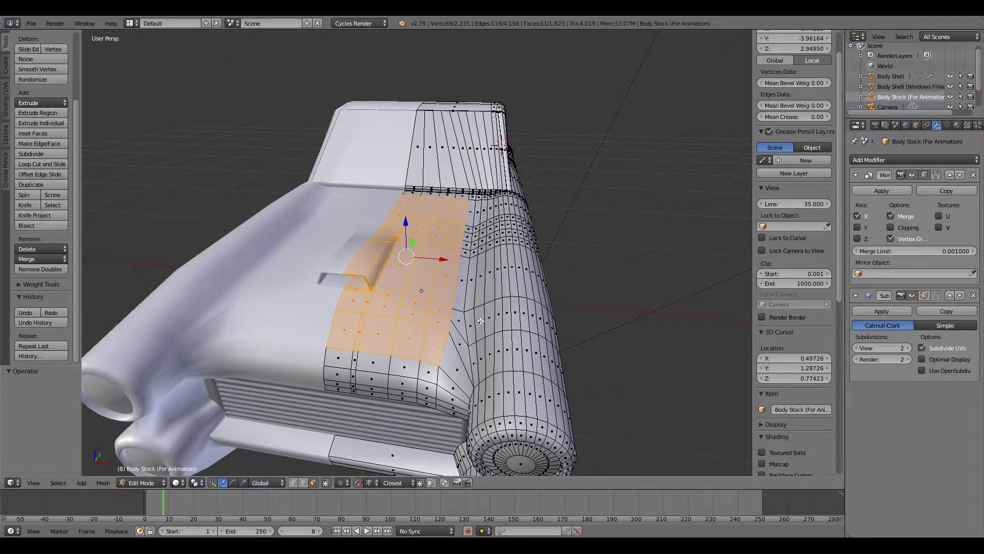
Split the selected hood faces from the body and raise them along Z by about 1.6.
key("y")
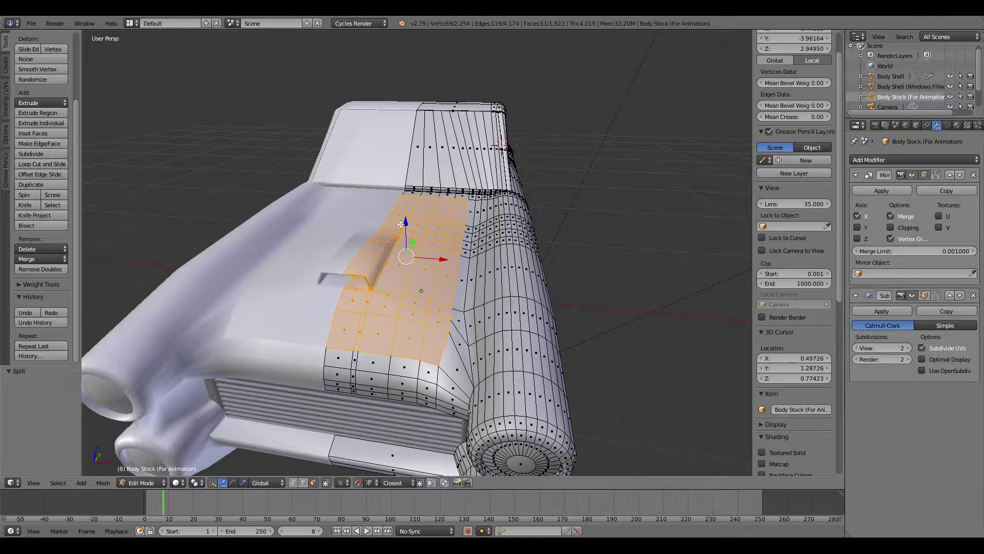
left_click_drag(407, 227, 345, 87)
middle_click_drag(344, 87, 400, 136)
Delete the stray face left beneath the raised hood.
right_click(390, 251)
middle_click_drag(505, 246, 458, 281)
key("x")
left_click(458, 282)
Select all linked faces of the detached hood panel, starting from one of its front faces.
right_click(381, 219)
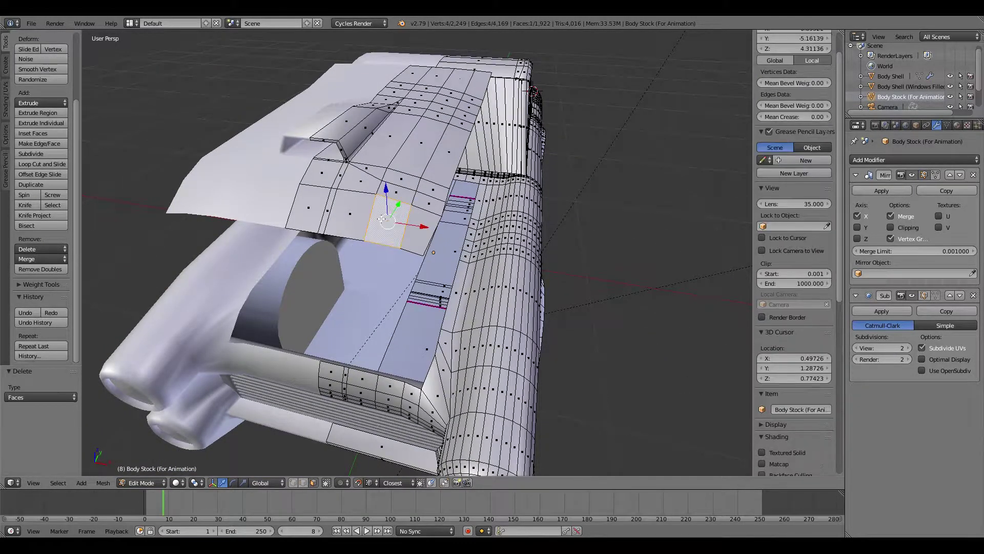
key("KP_Decimal")
scroll(389, 220, "down", 4)
key("l")
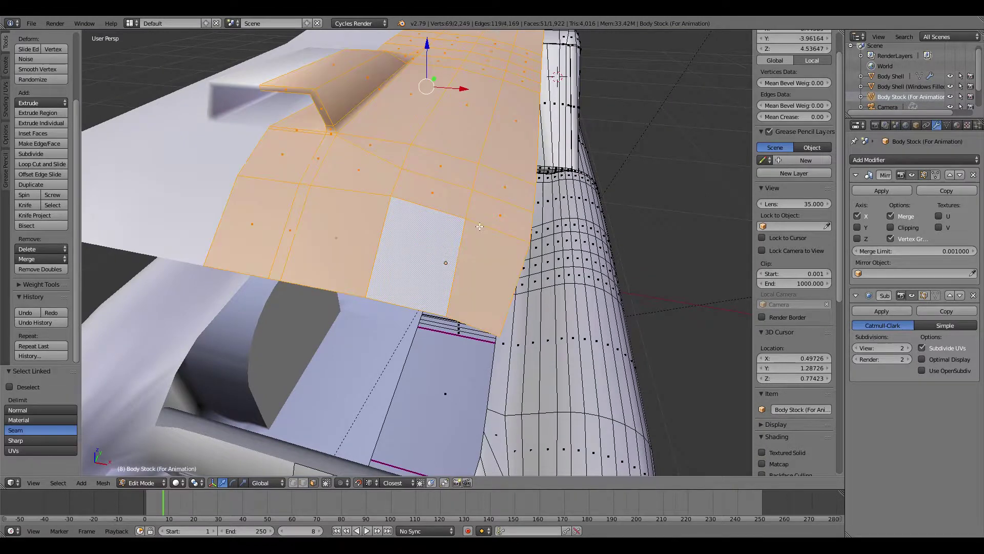
scroll(479, 227, "down", 3)
middle_click_drag(435, 235, 287, 318)
Solidify the selected hood faces with a thickness of 0.0100 and check the panel from its edge and underside.
left_click(104, 482)
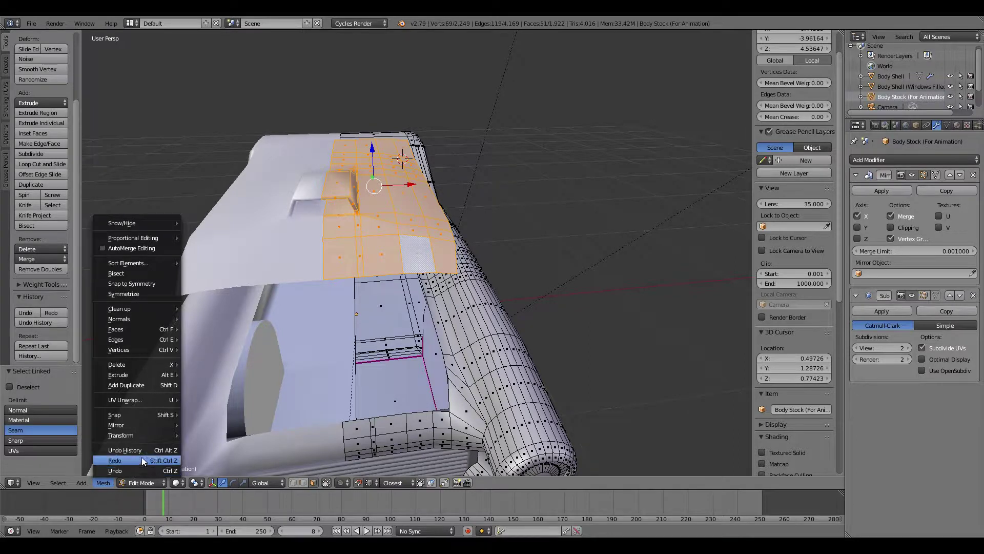
mouse_move(140, 330)
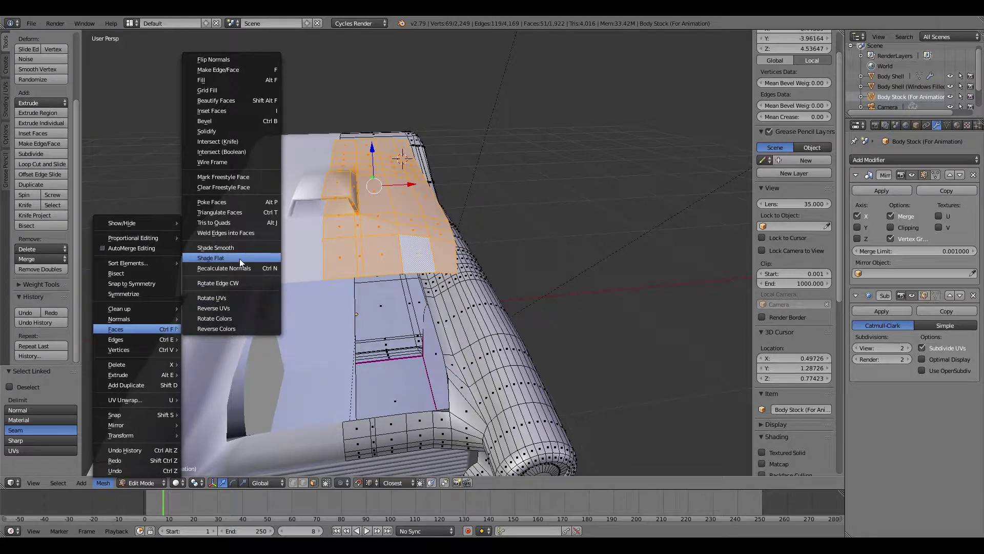
left_click(208, 132)
middle_click_drag(219, 130, 479, 231)
scroll(486, 251, "up", 4)
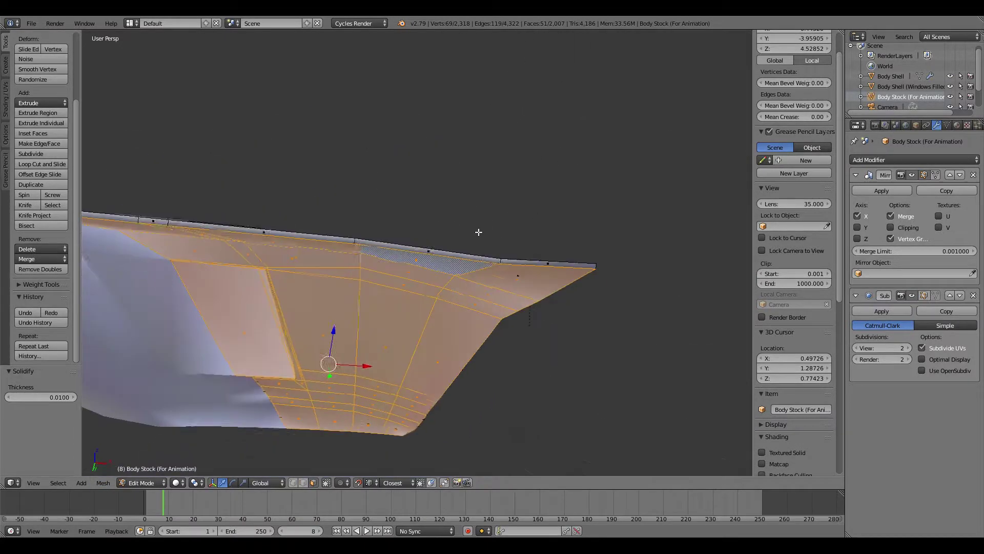
middle_click_drag(395, 259, 384, 319)
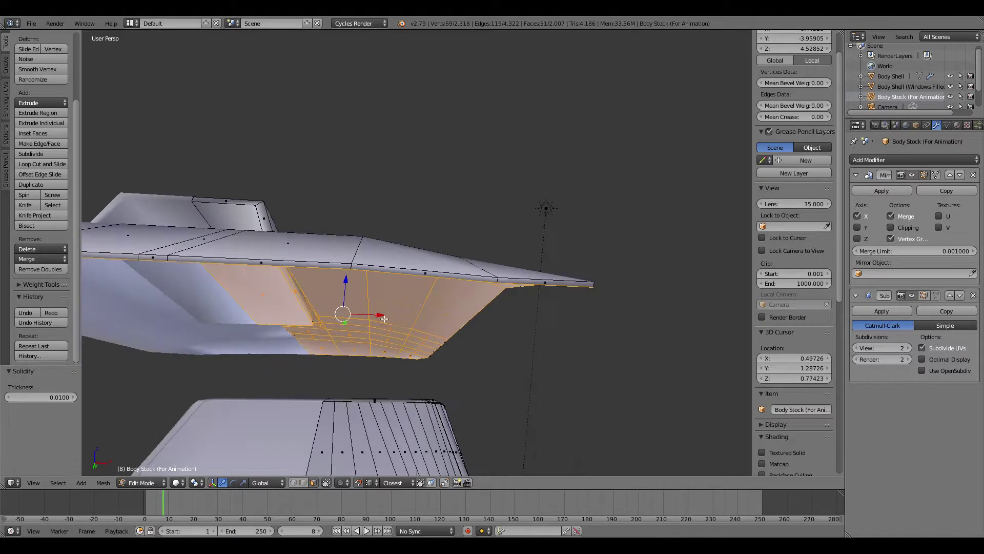
Examine the solidified hood panel's rim thickness close up and from below.
middle_click_drag(333, 359, 322, 299)
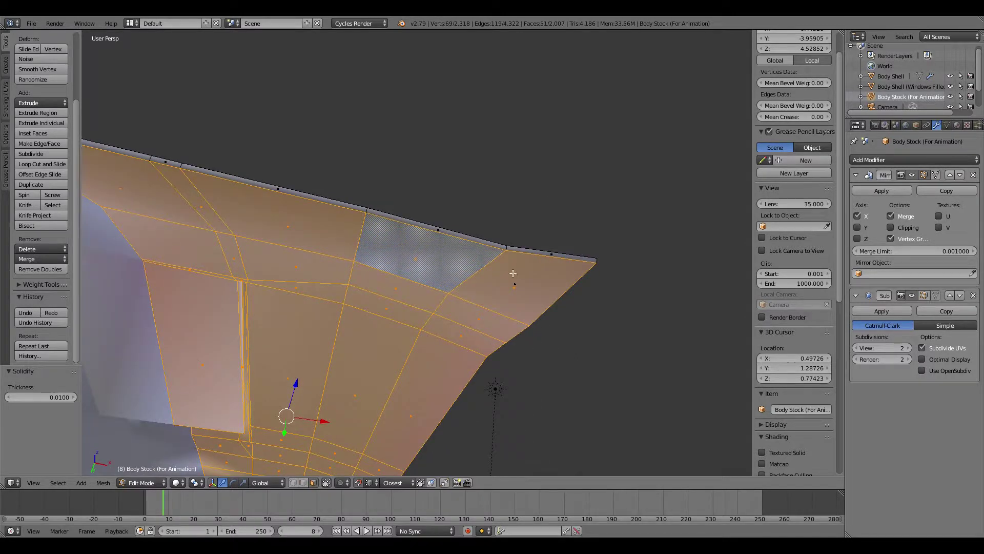
middle_click_drag(512, 275, 496, 298)
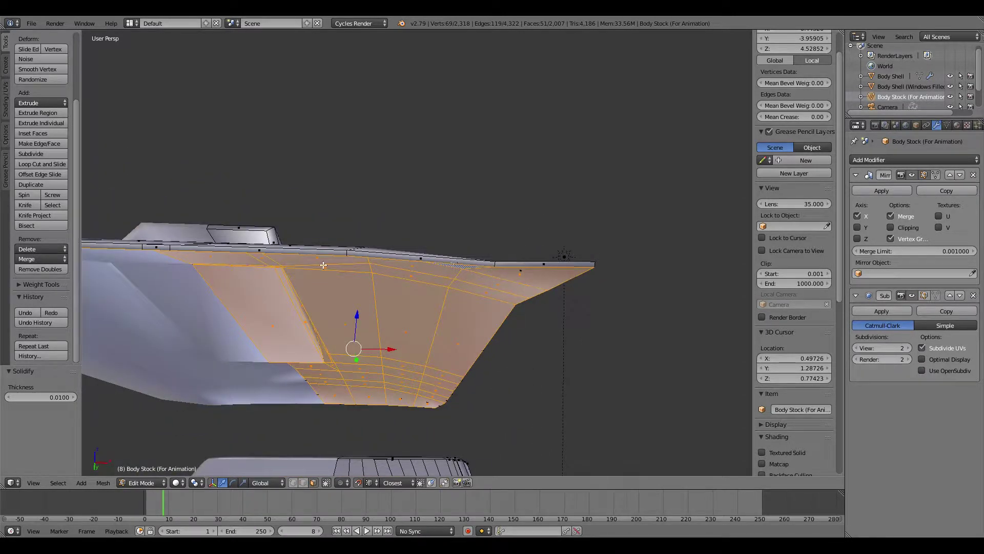
scroll(475, 312, "up", 8)
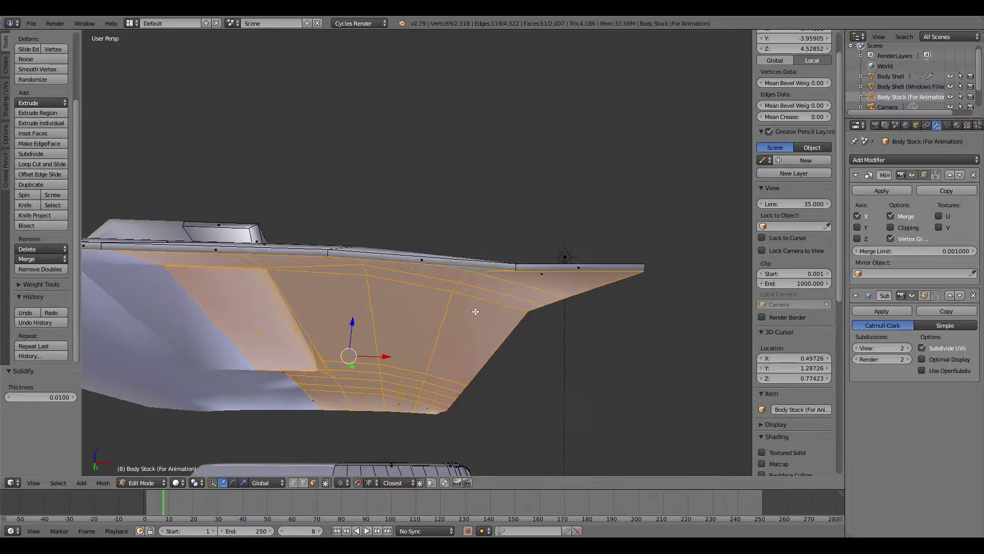
middle_click_drag(468, 285, 469, 304)
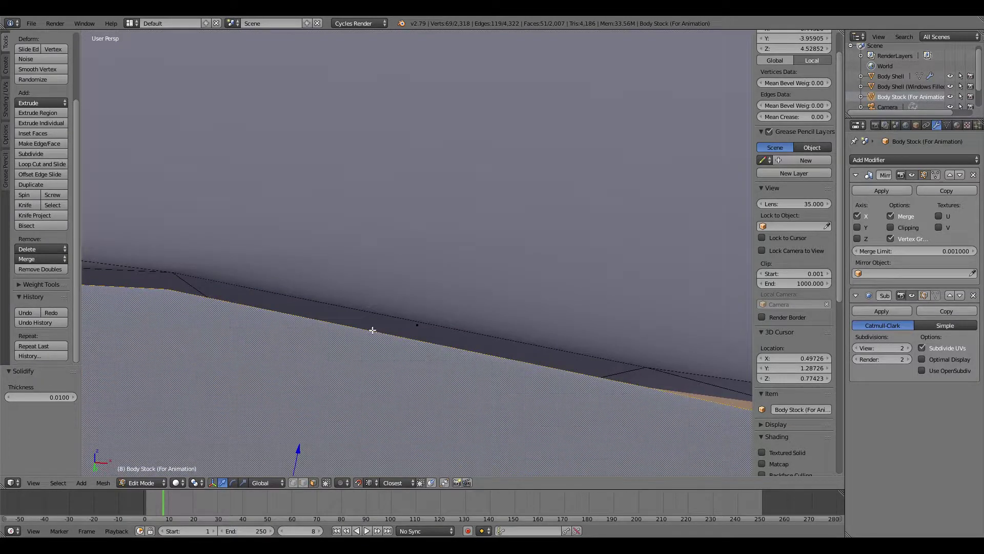
scroll(514, 333, "down", 2)
scroll(513, 333, "down", 6)
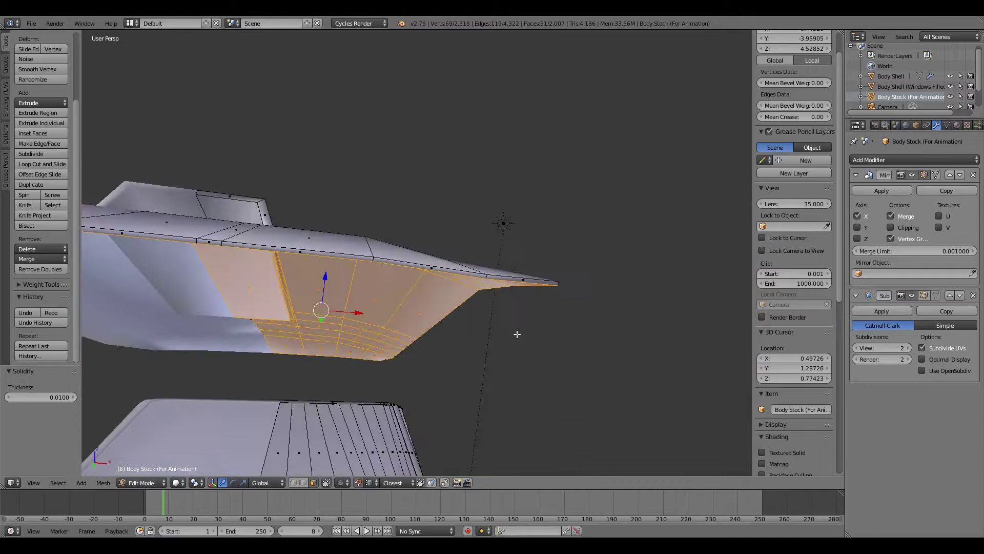
mouse_move(441, 346)
middle_mouse_down()
mouse_move(442, 320)
mouse_move(451, 345)
mouse_move(440, 341)
middle_mouse_up()
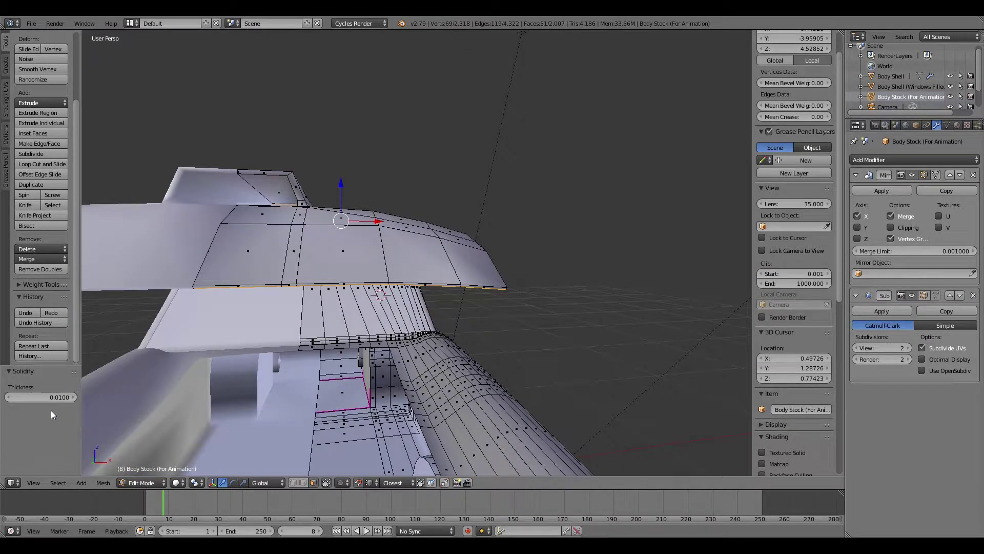
Set the Solidify thickness of the hood panel to 0.0300.
left_click(57, 397)
key("Return")
left_click(55, 398)
key("Return")
left_click(56, 397)
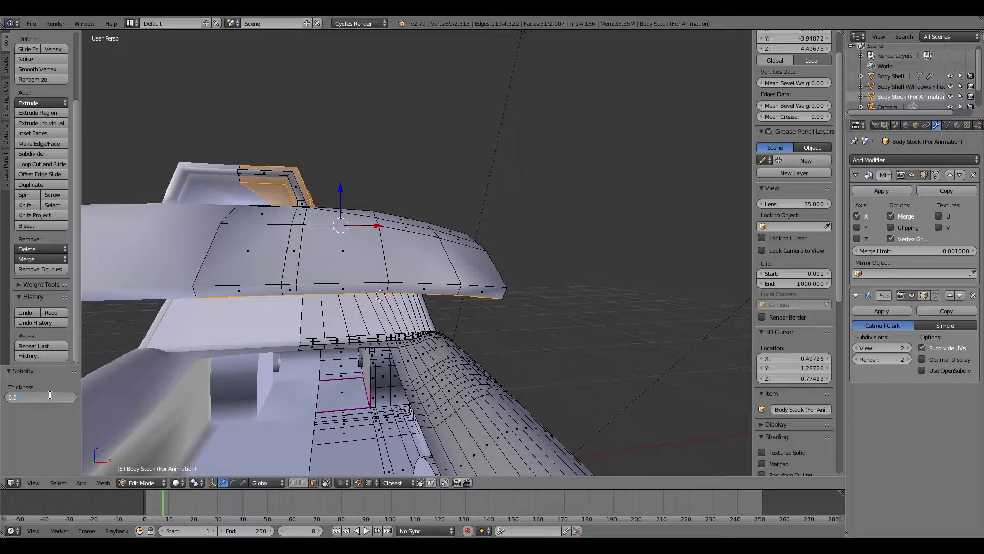
key("Return")
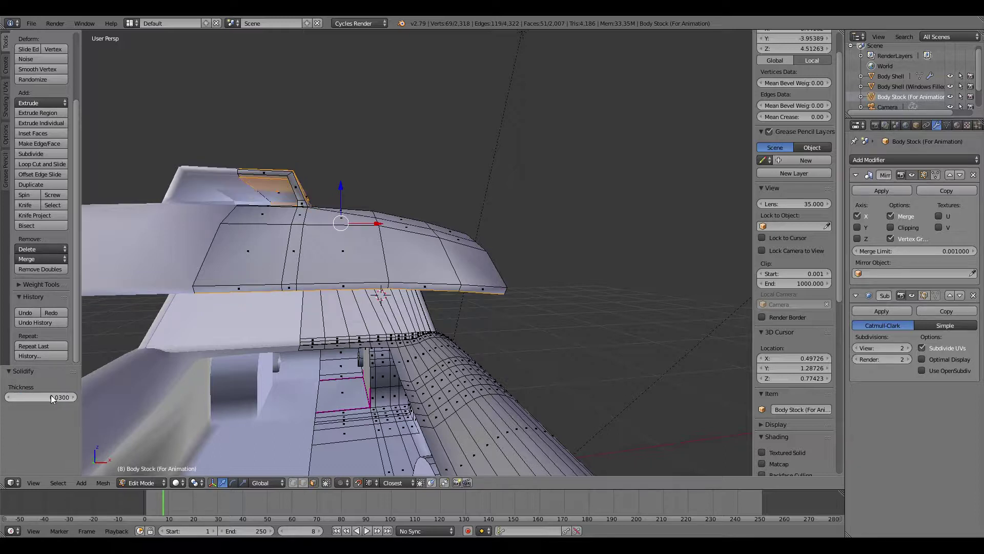
Delete the selected faces on the hood's underside, keeping the outer skin and its rim.
middle_click_drag(355, 345, 420, 348)
key("x")
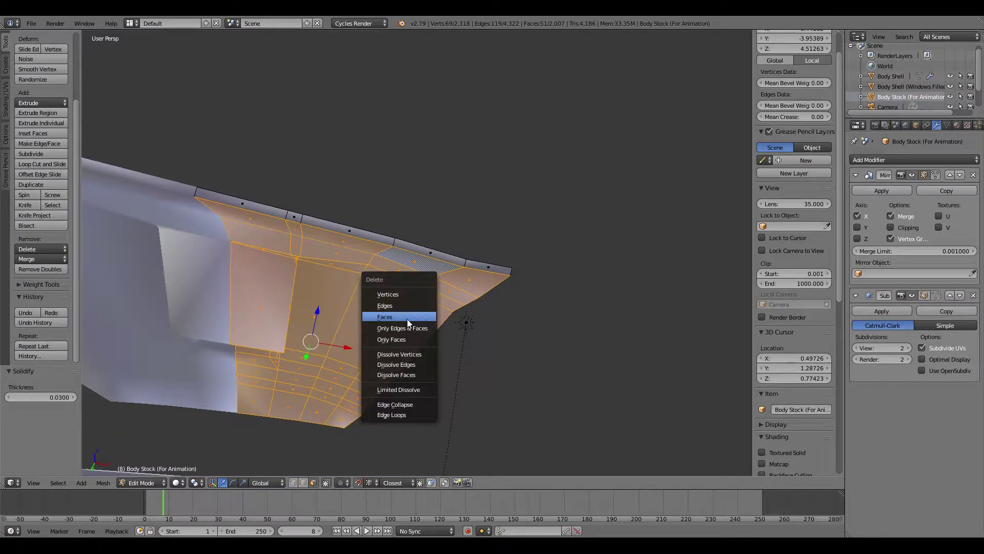
left_click(407, 318)
middle_click_drag(380, 309, 393, 288)
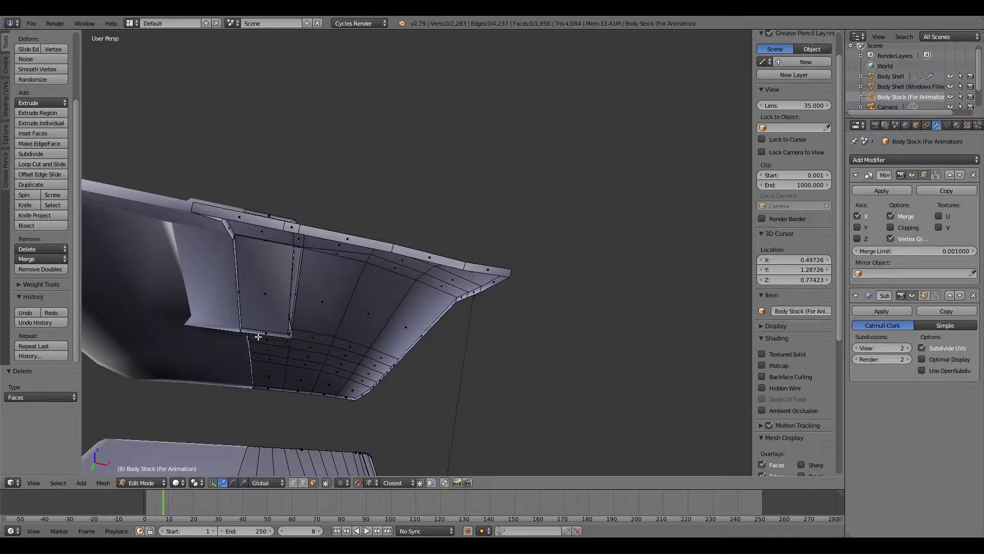
Examine the leftover thickness faces around the scoop opening beneath the hood.
middle_click_drag(256, 334, 319, 332)
right_click(320, 332)
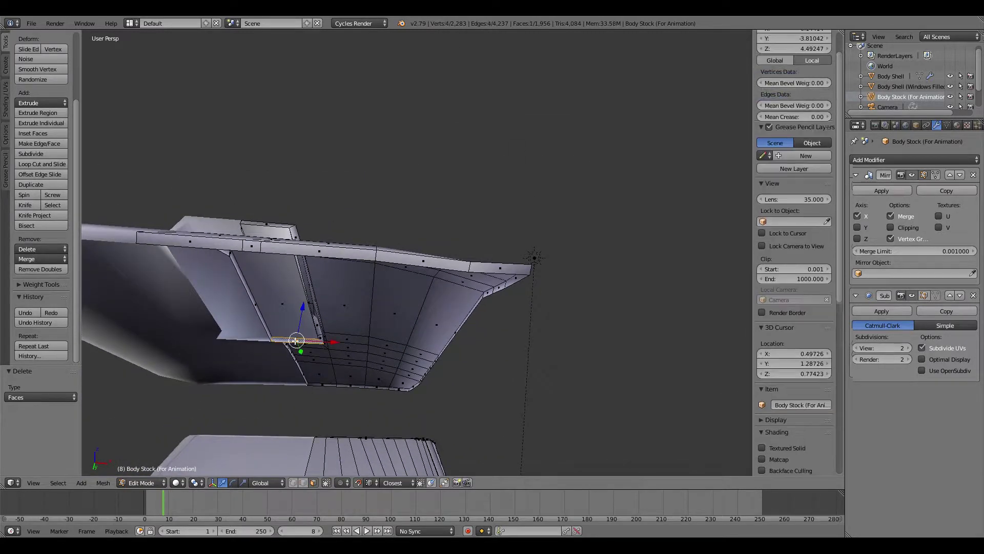
key("KP_Decimal")
middle_click_drag(262, 257, 398, 289)
right_click(306, 267, "alt")
middle_click_drag(249, 127, 425, 284)
scroll(375, 291, "up", 4)
middle_click_drag(426, 294, 448, 373)
Select the leftover rim faces around the scoop opening beneath the hood and delete them.
right_click(130, 137)
key("KP_Decimal")
scroll(464, 363, "down", 4)
scroll(447, 373, "down", 3)
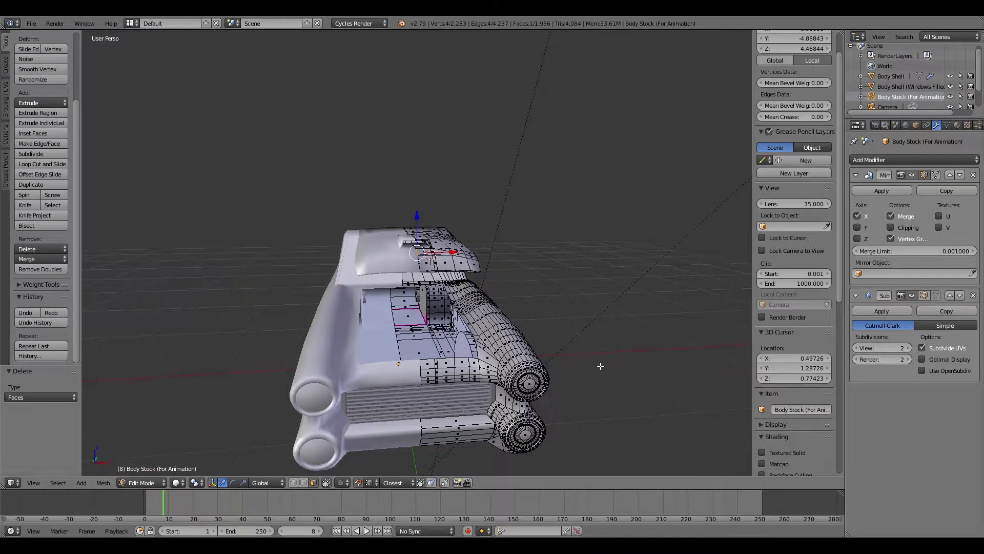
left_click(912, 176)
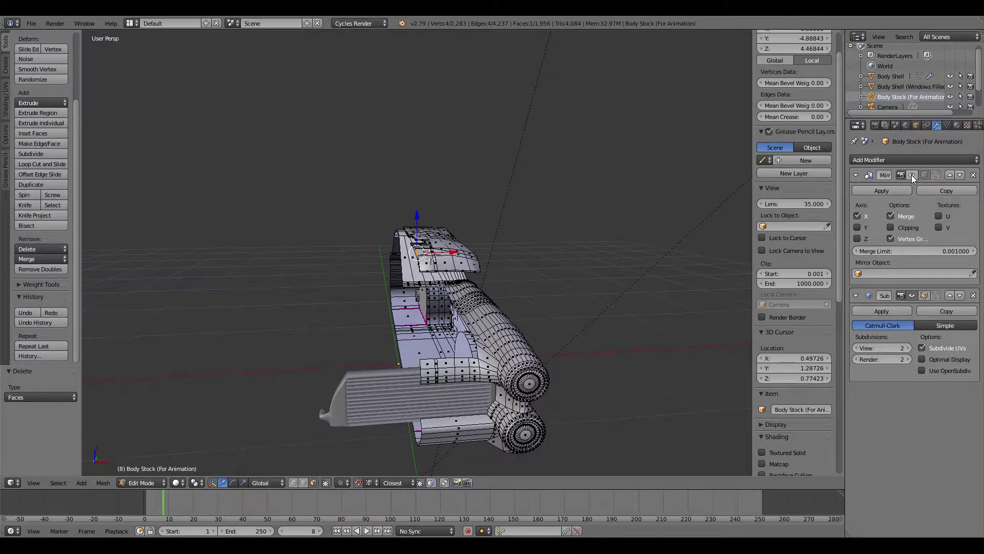
left_click(911, 175)
scroll(509, 388, "up", 4)
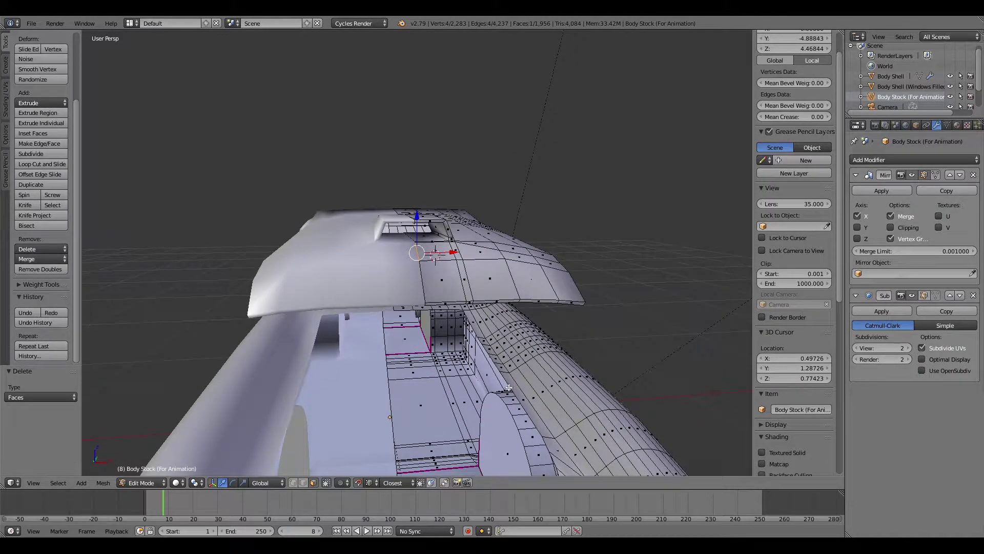
scroll(499, 400, "up", 4)
middle_click_drag(499, 400, 295, 299)
left_click(284, 309, "shift")
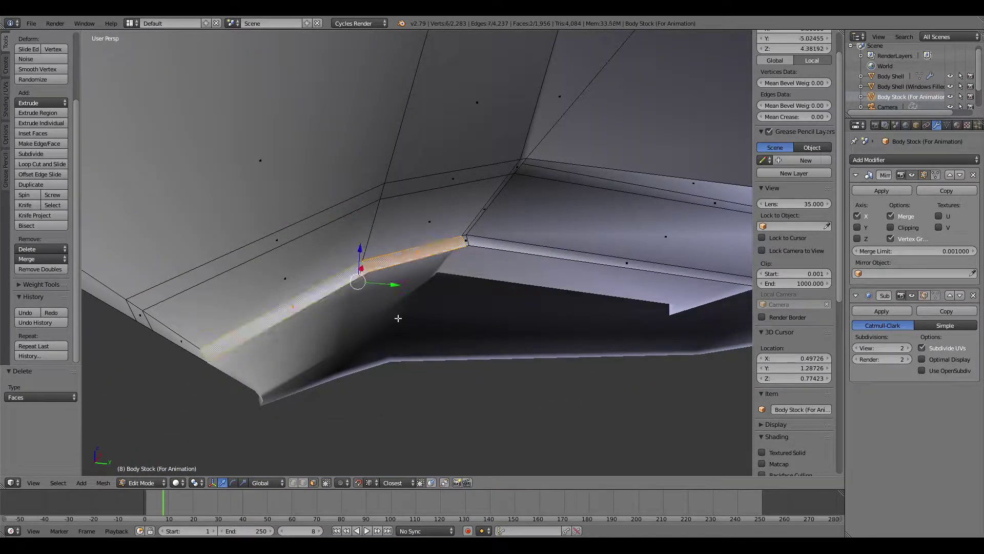
left_click(471, 242, "shift")
left_click(467, 242, "shift")
scroll(517, 263, "down", 3)
middle_click_drag(517, 262, 530, 292)
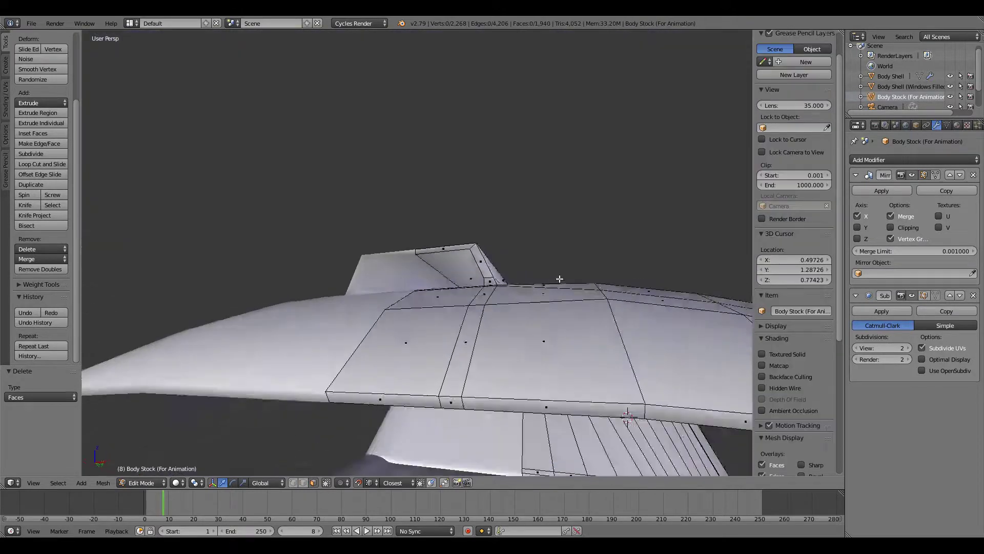
Examine the smoothed hood from the front and side in Object Mode, and return to Edit Mode.
middle_click_drag(559, 278, 555, 242)
middle_click_drag(594, 268, 346, 385)
key("Tab")
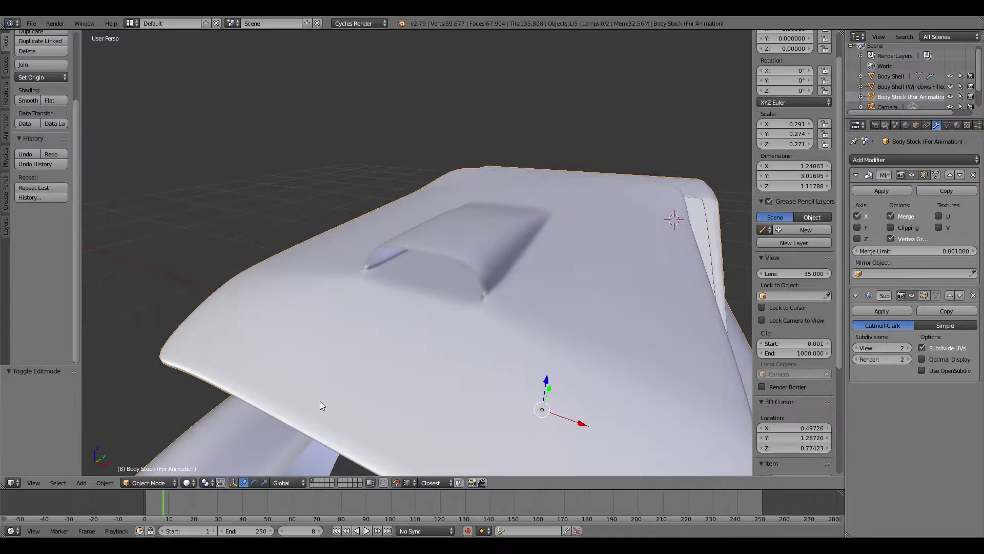
middle_click_drag(389, 313, 521, 345)
middle_click_drag(417, 363, 404, 324)
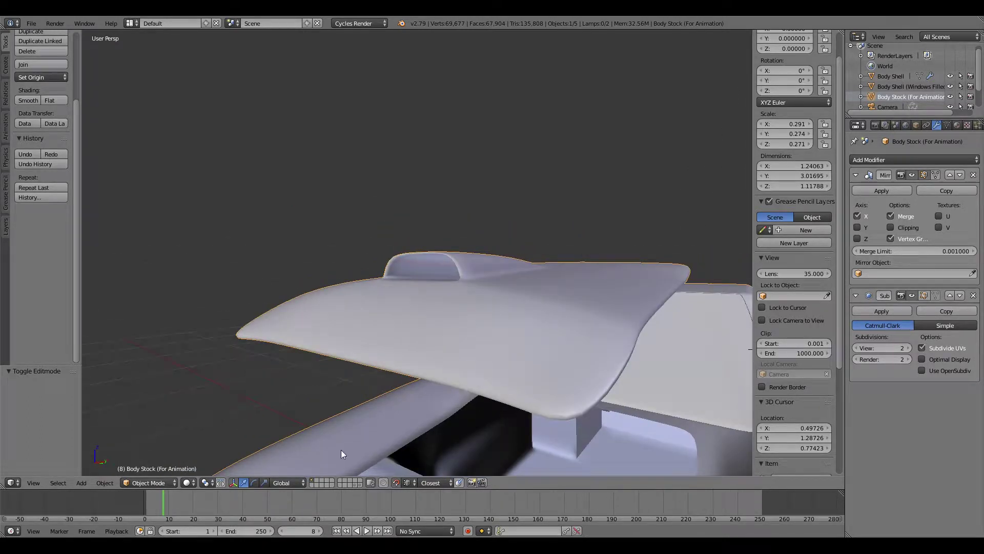
middle_click_drag(422, 417, 499, 415)
key("Tab")
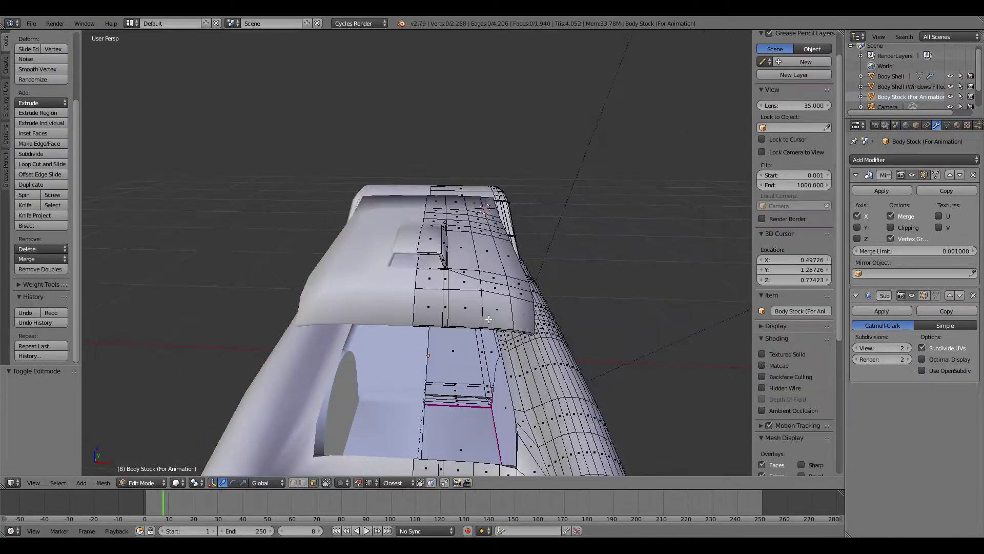
Select all linked hood faces and lower the panel along Z by about 0.42 into the body opening.
right_click(498, 314)
key("ctrl+l")
middle_click_drag(499, 315, 484, 237)
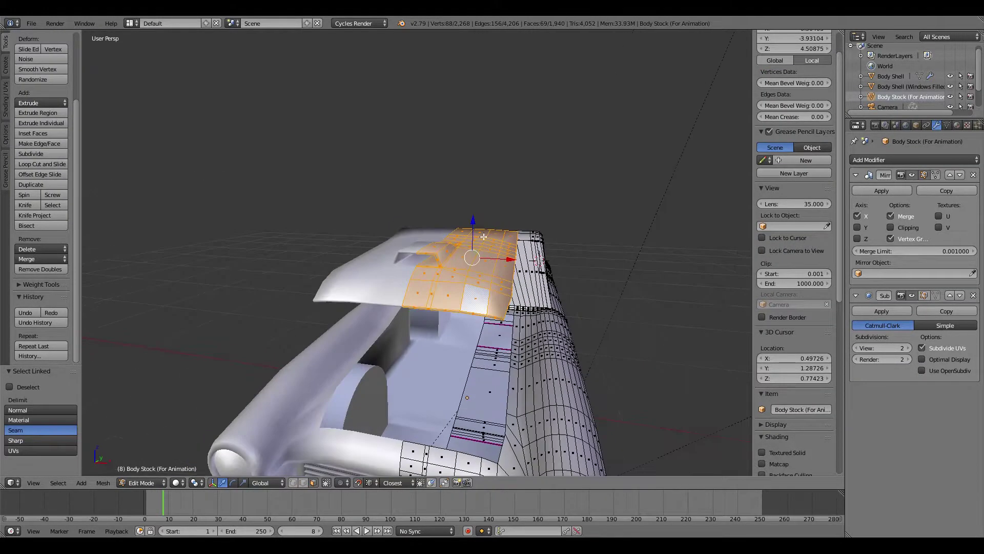
left_click_drag(474, 226, 497, 460)
key("KP_Decimal")
scroll(443, 412, "up", 3)
middle_click_drag(554, 417, 578, 413)
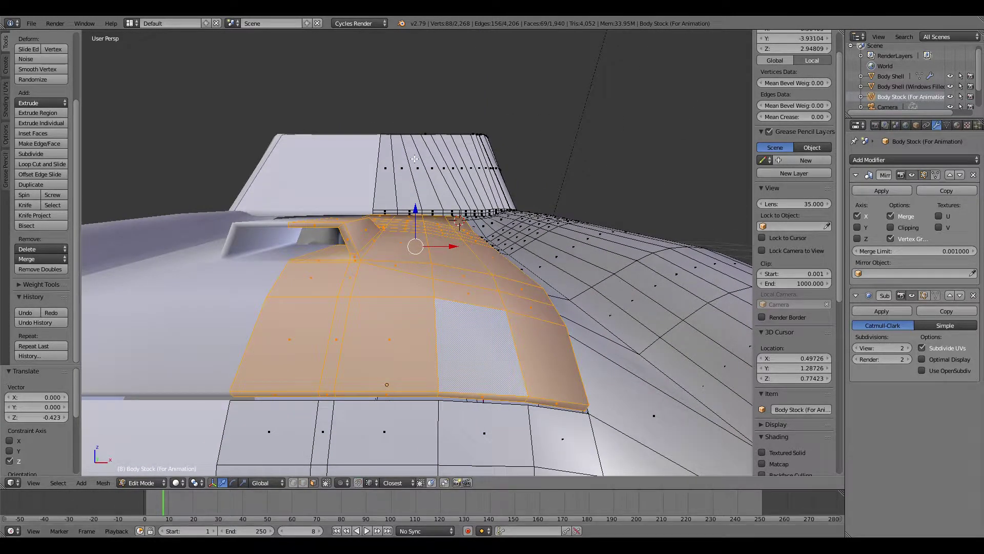
mouse_move(412, 215)
left_mouse_down()
mouse_move(433, 201)
mouse_move(421, 321)
mouse_move(421, 215)
left_mouse_up()
scroll(588, 404, "down", 1)
Check the gap between the hood and body in Object Mode, and return to Edit Mode.
key("Tab")
middle_click_drag(580, 401, 450, 216)
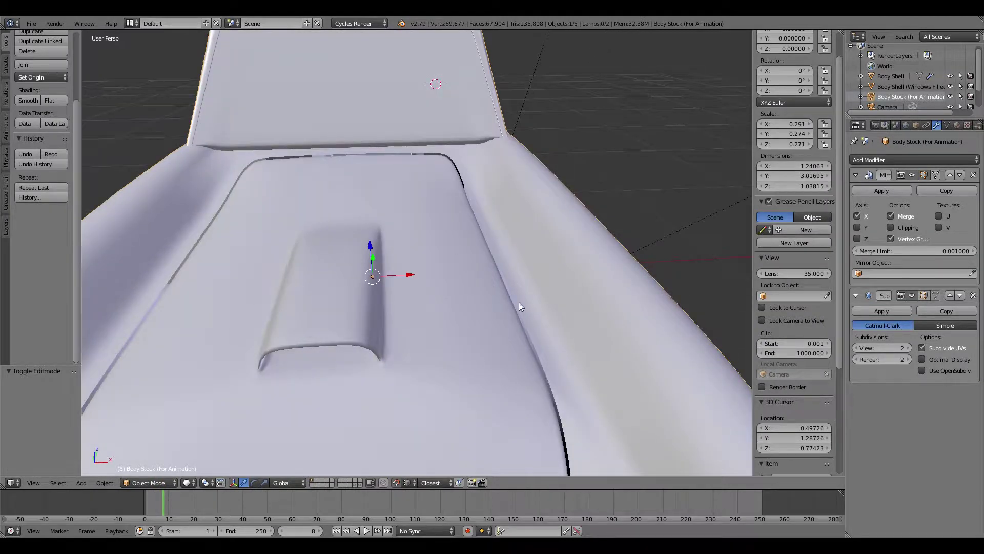
scroll(519, 306, "down", 5)
middle_click_drag(519, 399, 506, 385)
key("Tab")
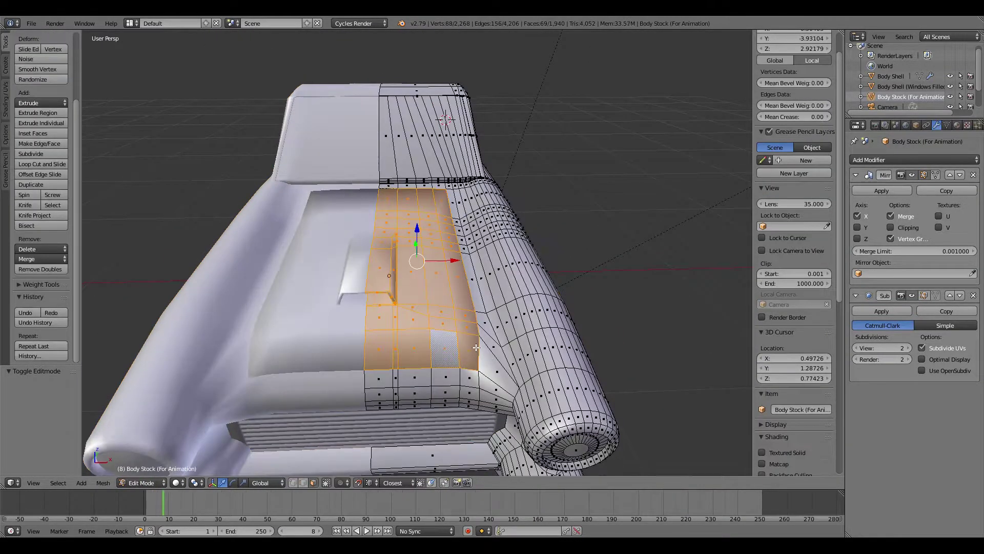
Lower the hood panel 0.3 along Z, and raise it by about 0.647 to clear the body.
left_click_drag(418, 229, 411, 472, "ctrl")
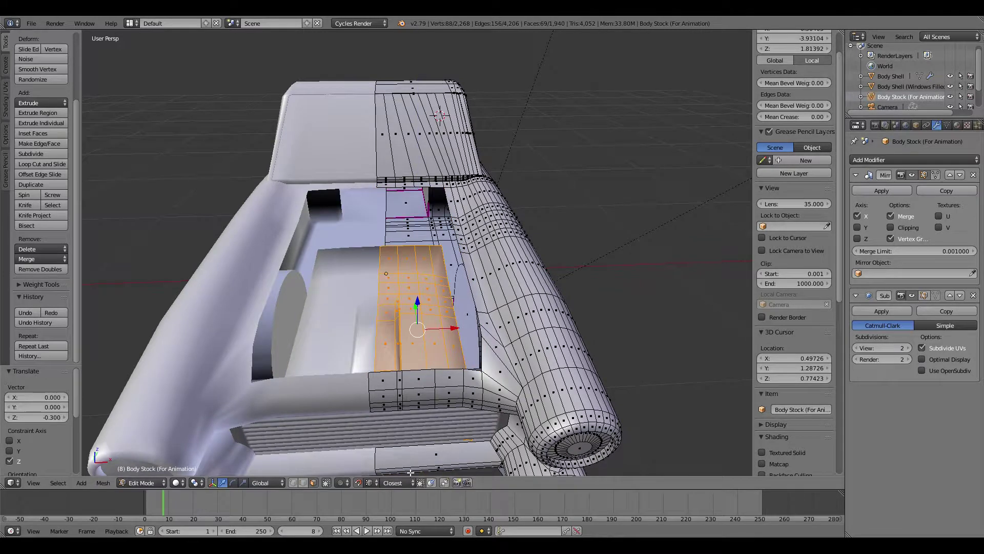
left_click_drag(416, 302, 433, 126)
scroll(357, 260, "up", 2)
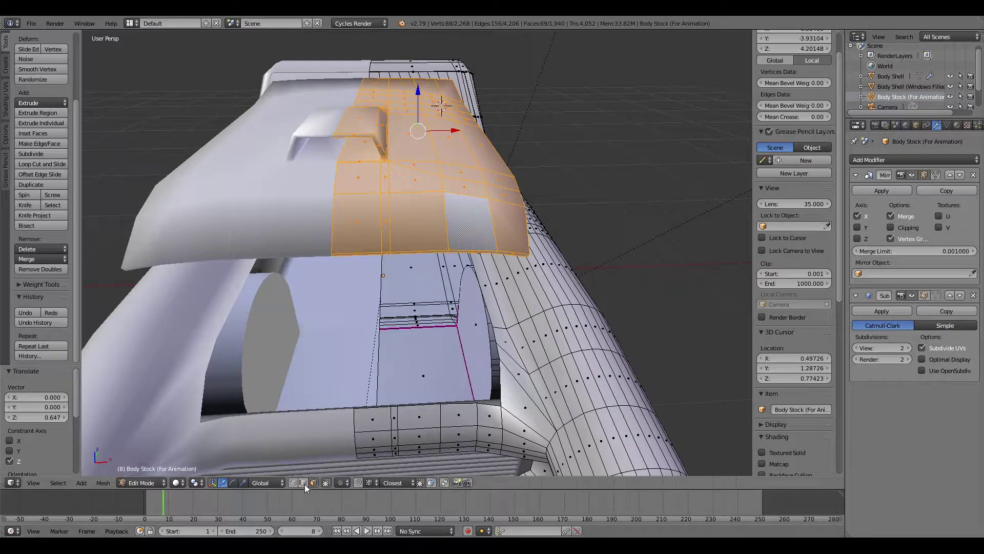
Select the edges along the hood panel's front rim using edge selection.
right_click(350, 250)
key("KP_Decimal")
scroll(424, 269, "down", 5)
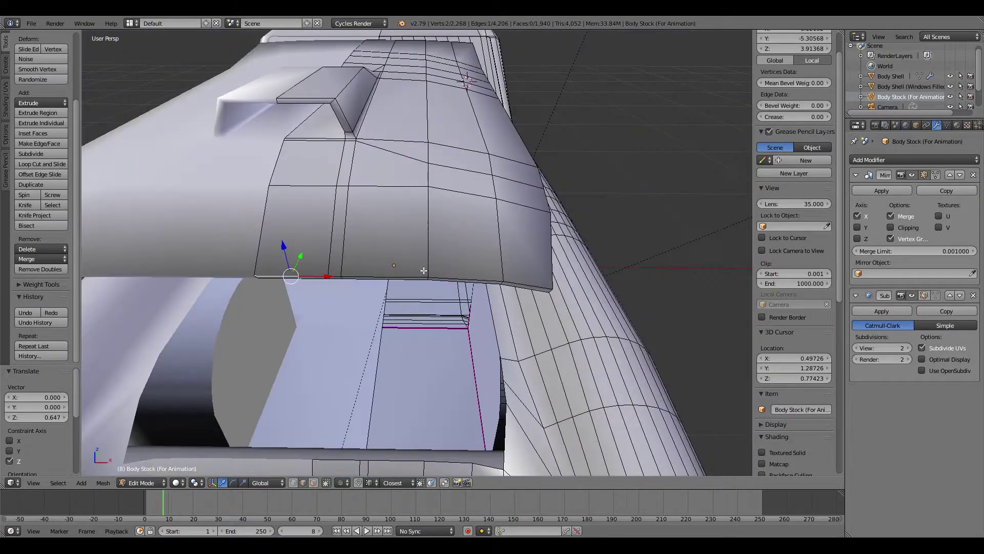
right_click(339, 276, "shift")
right_click(383, 277, "shift")
right_click(447, 279, "shift")
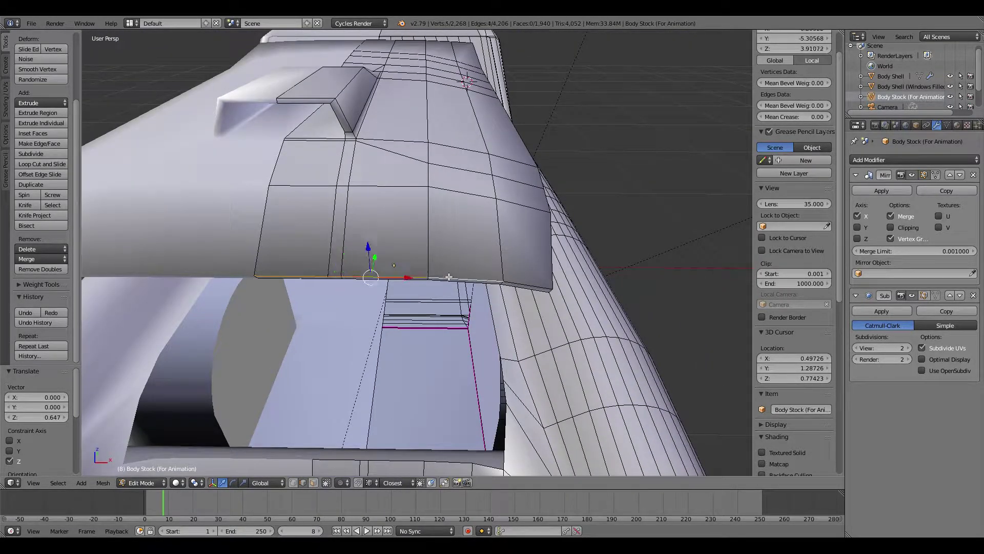
right_click(520, 281, "shift")
Add the edges along the hood panel's outer side to the rim selection.
middle_click_drag(521, 281, 361, 324)
right_click(354, 319, "shift")
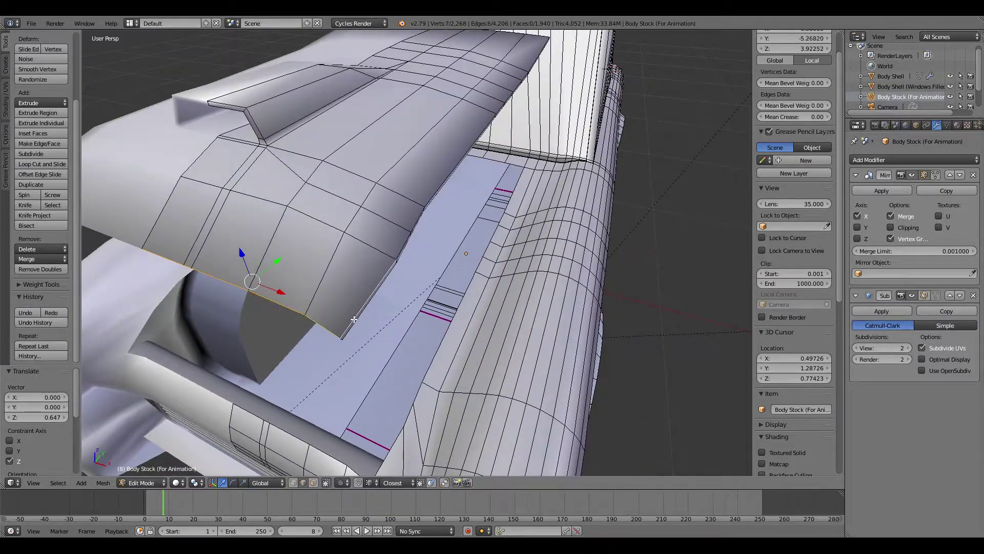
right_click(404, 251, "shift")
middle_click_drag(404, 250, 260, 261)
right_click(297, 243, "shift")
right_click(379, 194, "shift")
Add the hood's rear edges and the remaining rim edges to complete the perimeter selection, checking it from several angles.
middle_click_drag(549, 153, 418, 161)
right_click(405, 155, "shift")
right_click(455, 155, "shift")
right_click(546, 157, "shift")
right_click(612, 157, "shift")
middle_click_drag(611, 157, 660, 175)
right_click(569, 242, "alt+shift")
middle_click_drag(569, 242, 516, 336)
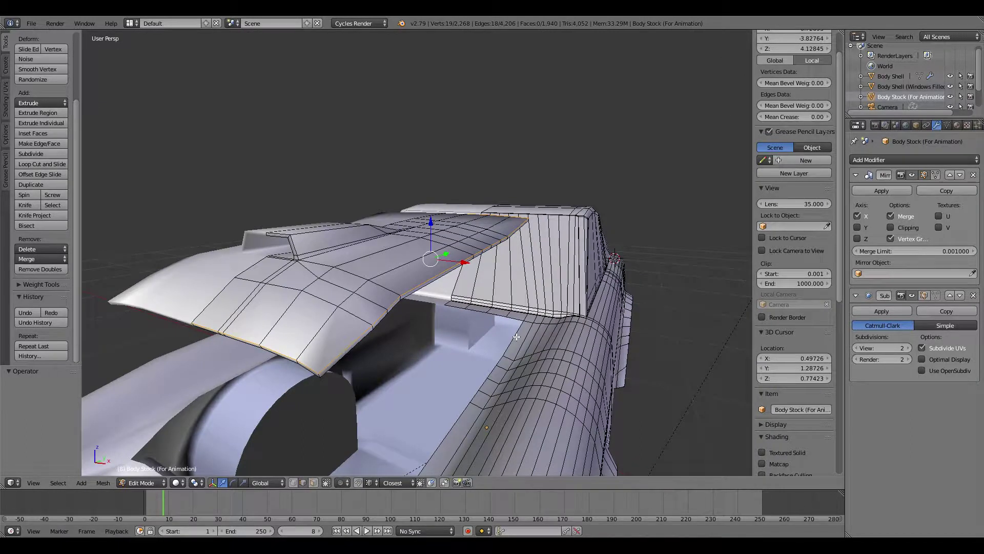
middle_click_drag(660, 226, 523, 323)
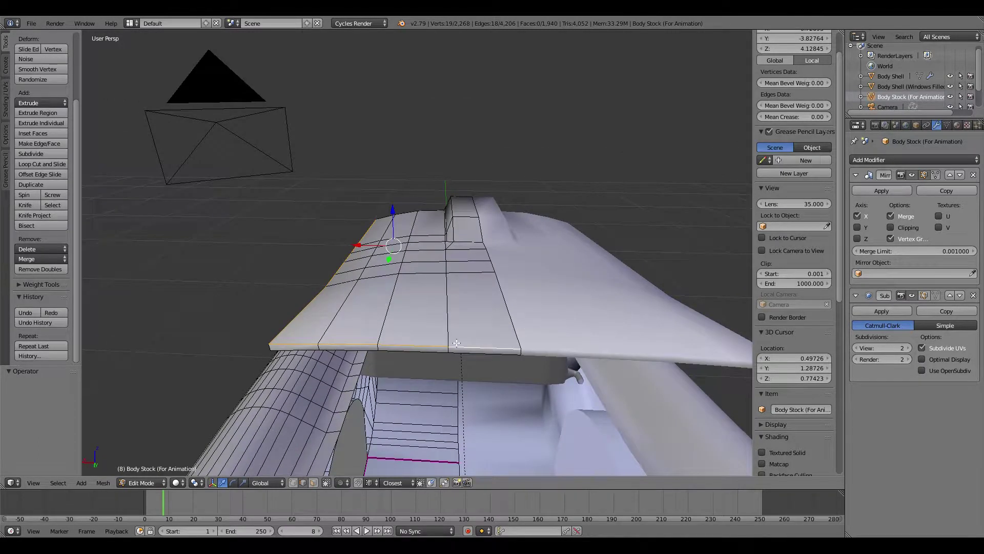
middle_click_drag(421, 316, 492, 310)
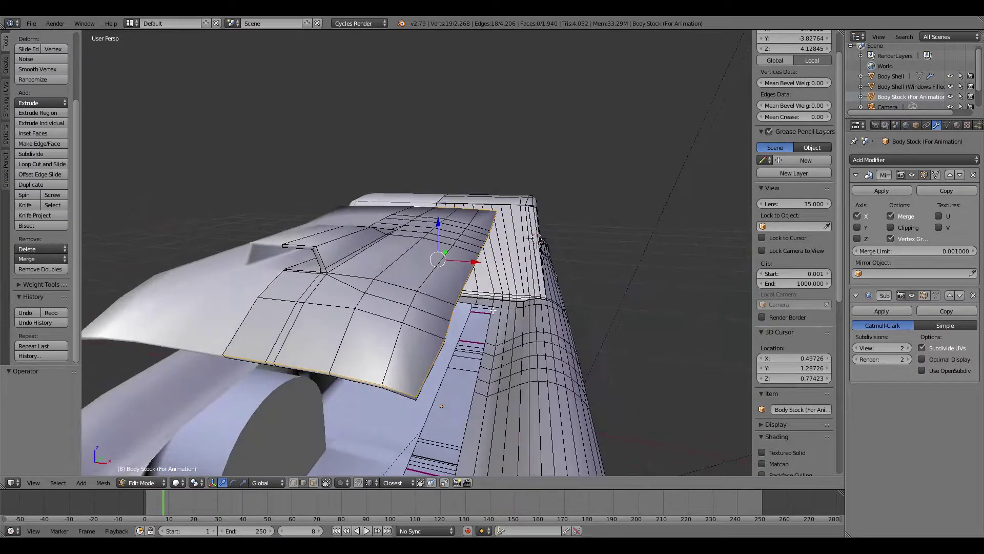
Bevel the selected hood perimeter edges by about 0.011 with one segment and inspect the front rim.
key("ctrl+b")
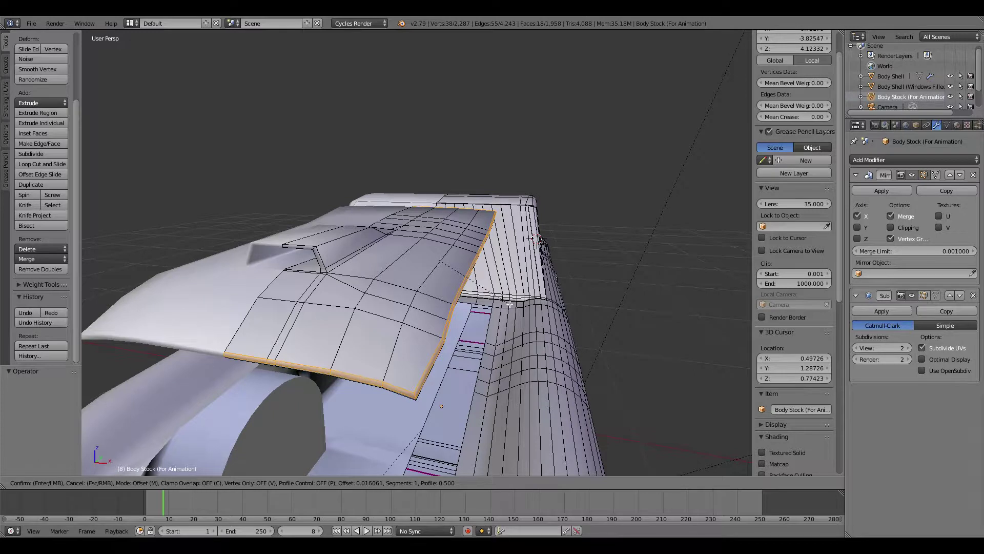
left_click(507, 302)
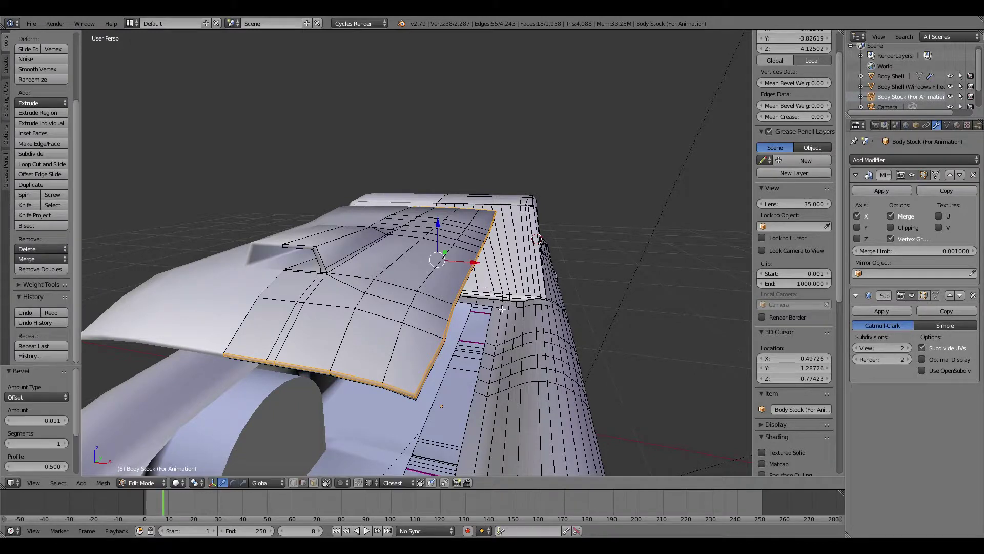
middle_click_drag(504, 310, 486, 332)
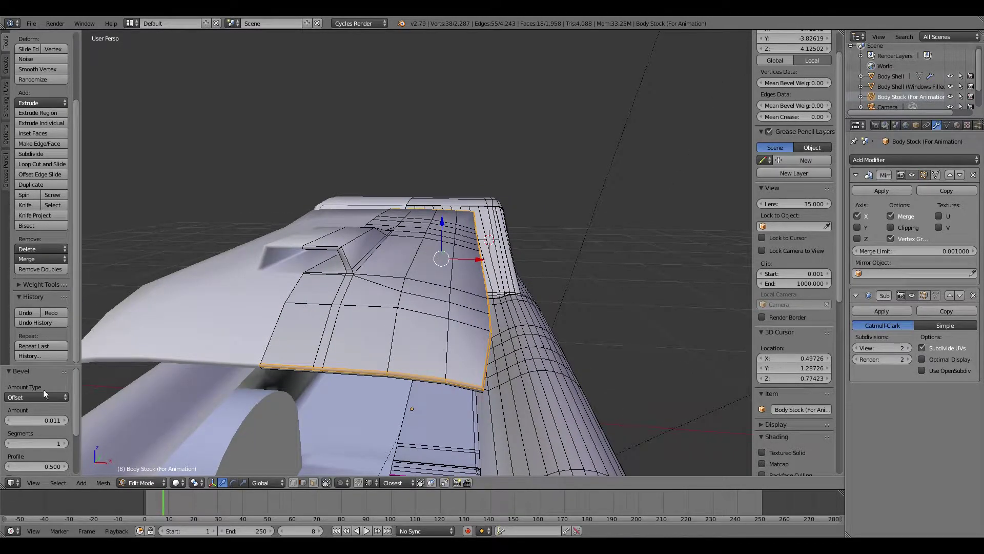
scroll(386, 391, "up", 1)
middle_click_drag(387, 392, 395, 373)
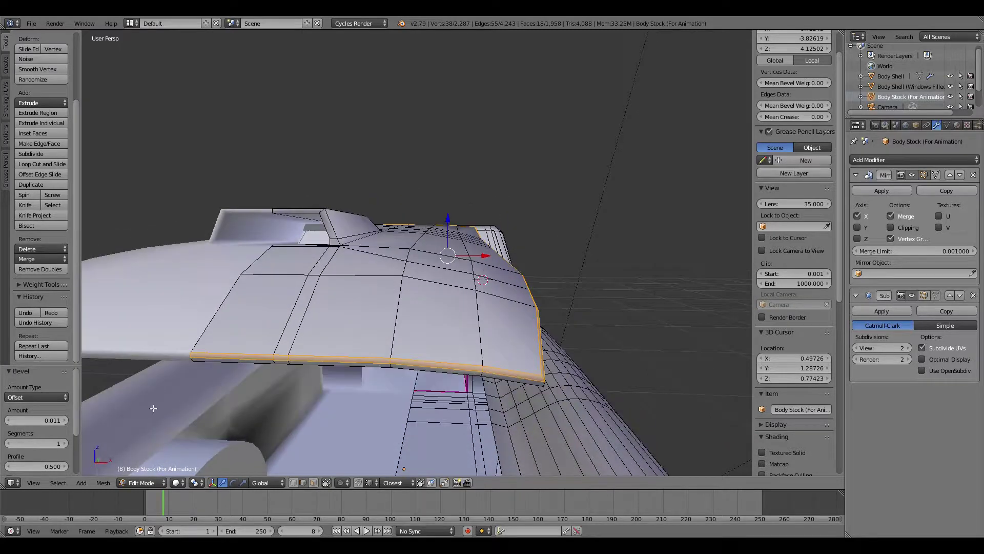
Set the hood perimeter bevel amount to 0.002 and inspect the smoothed rim in object mode from several angles.
left_click(51, 418)
key("Return")
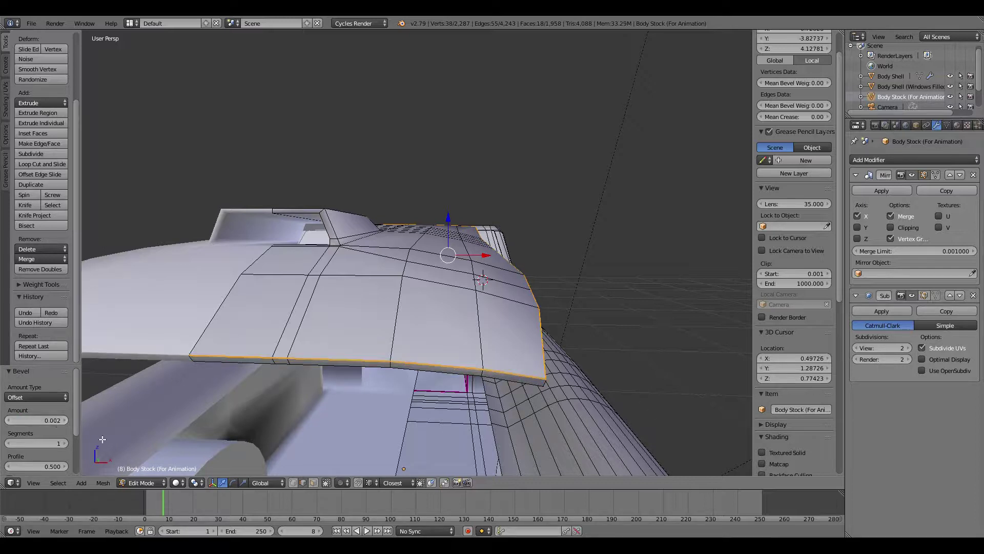
scroll(416, 407, "up", 2)
middle_click_drag(419, 409, 401, 355)
scroll(461, 398, "down", 3)
key("Tab")
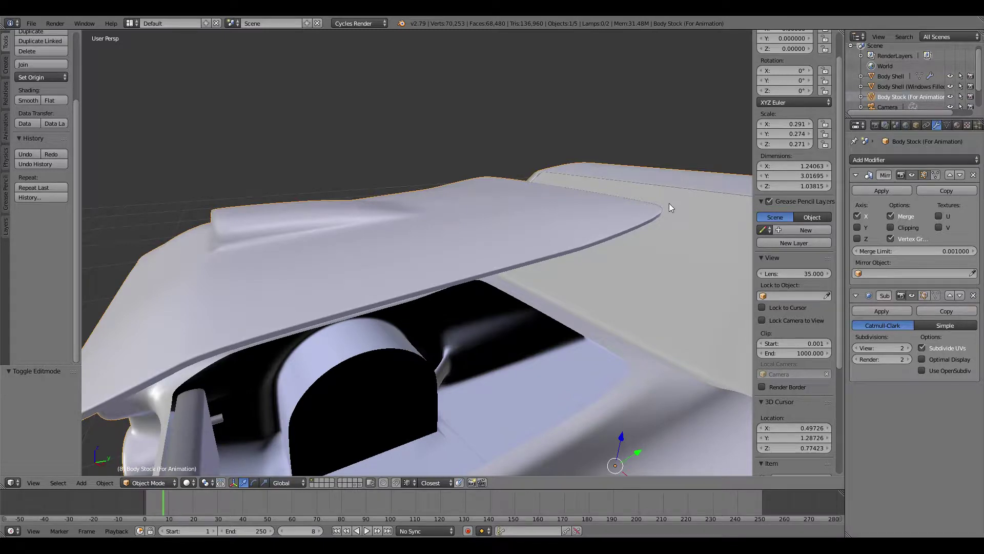
middle_click_drag(255, 335, 314, 308)
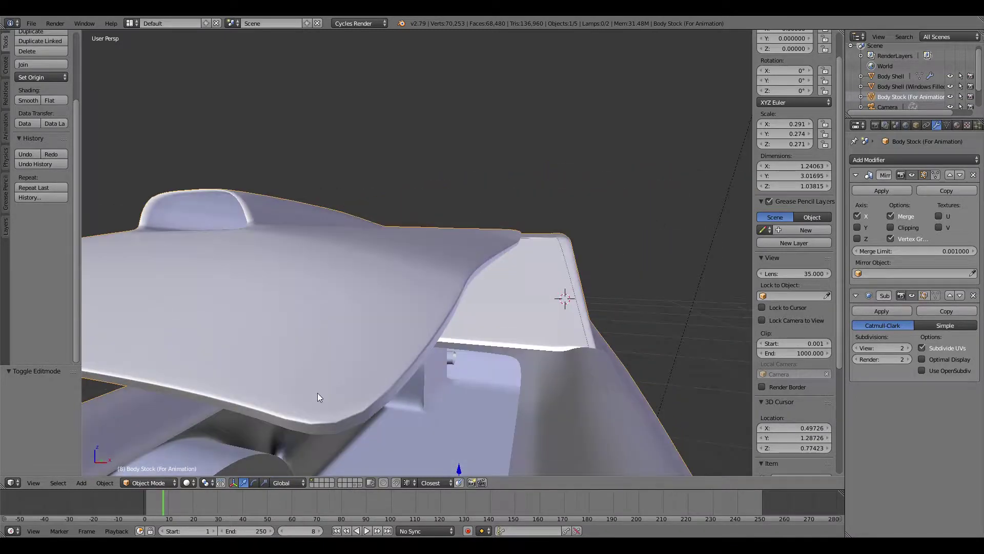
middle_click_drag(318, 393, 352, 392)
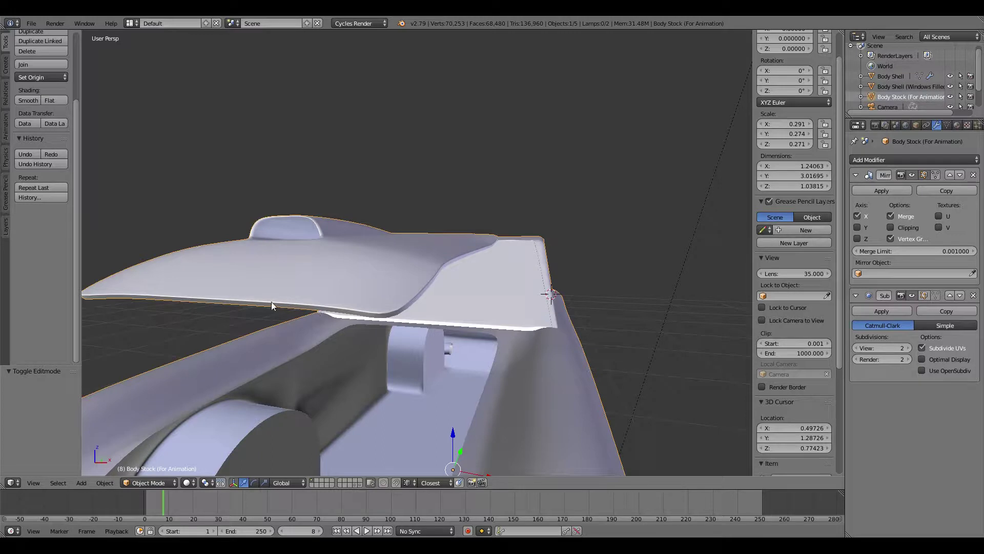
middle_click_drag(271, 301, 385, 319)
middle_click_drag(496, 277, 417, 328)
scroll(482, 329, "down", 4)
Select the whole linked hood mesh and lower it along Z until it sits in the body's hood opening.
key("Tab")
right_click(421, 314)
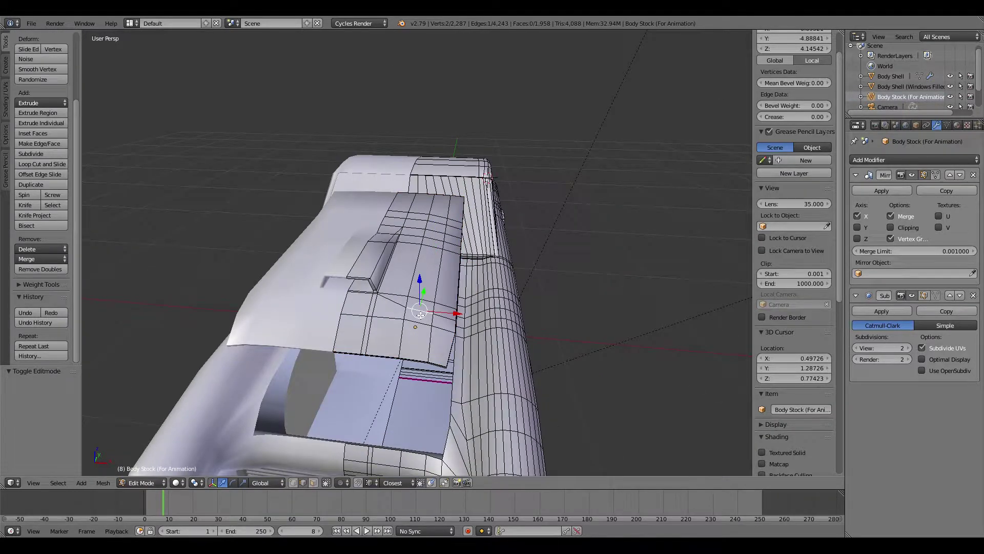
right_click(396, 301)
key("l")
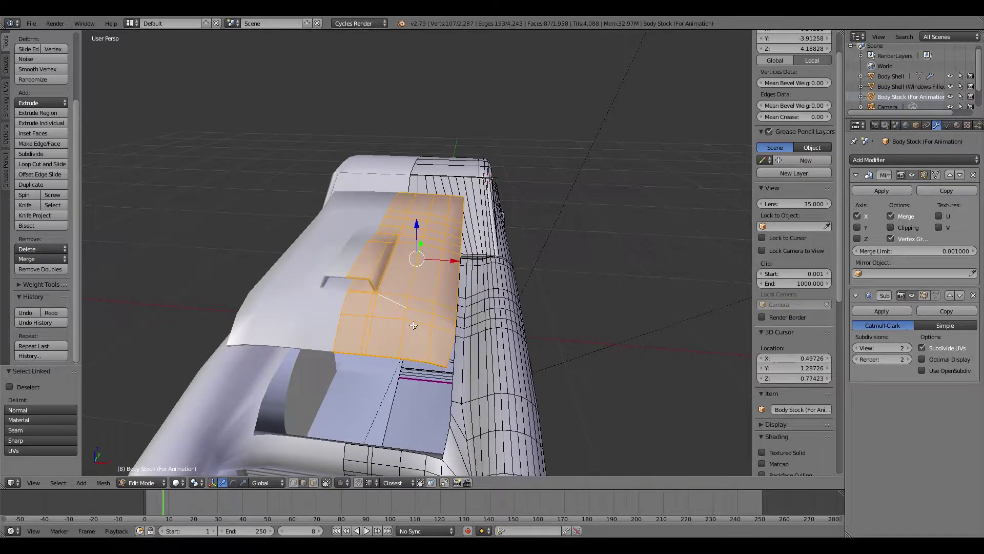
middle_click_drag(399, 262, 425, 221)
key("g")
key("z")
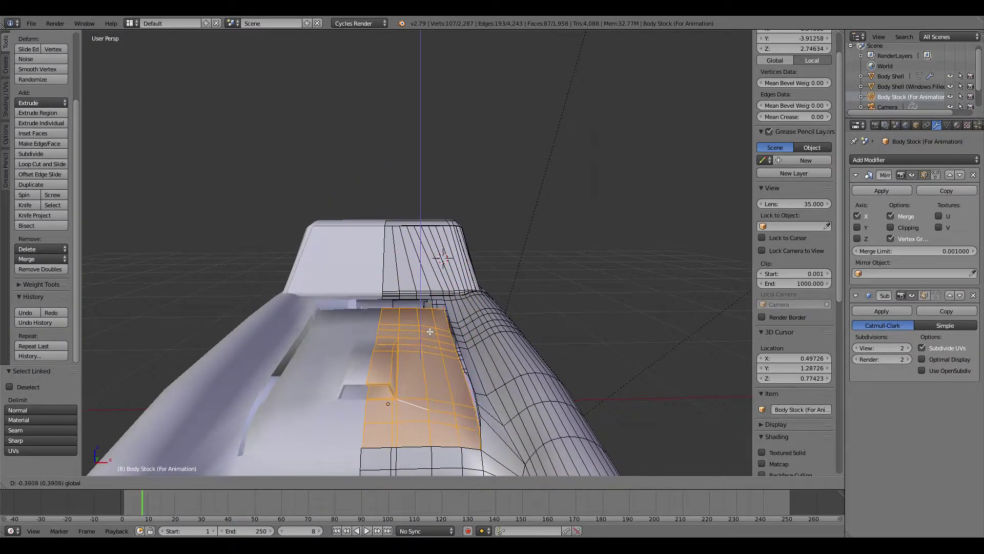
left_click(423, 321)
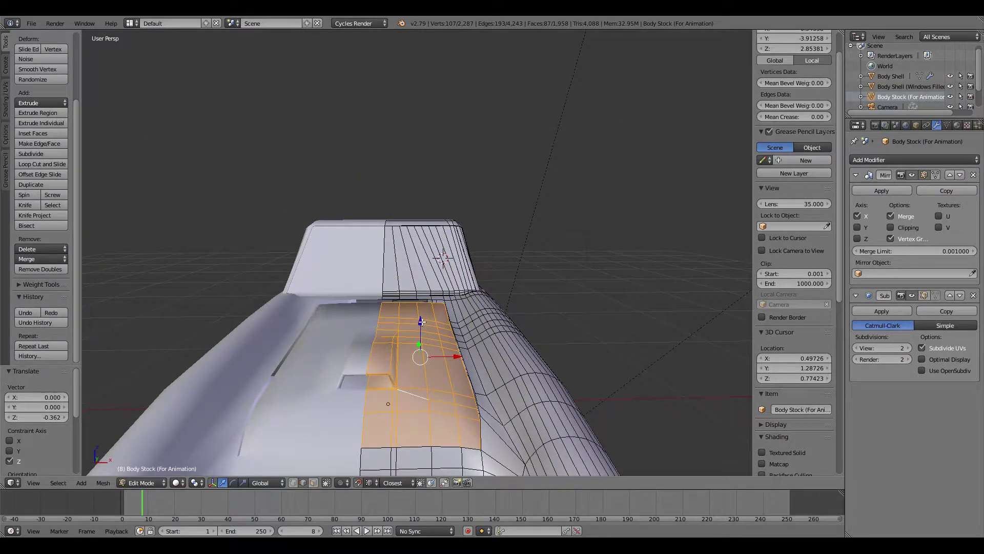
key("g")
key("z")
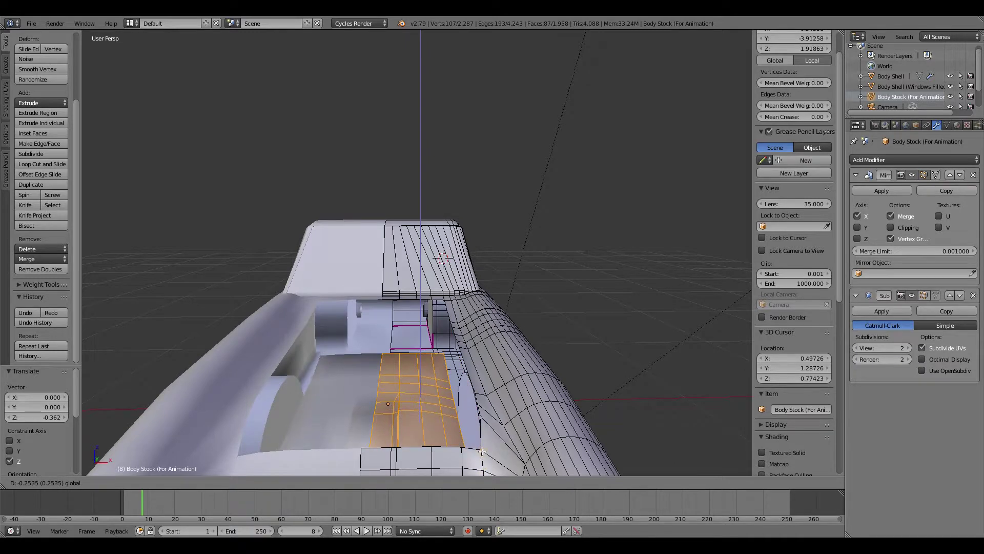
right_click(482, 451)
Examine the closed hood's seam against the body in object mode, both close up and from a distance.
key("Tab")
middle_click_drag(502, 441, 494, 301)
scroll(471, 457, "down", 4)
scroll(448, 435, "up", 4)
scroll(459, 419, "down", 5)
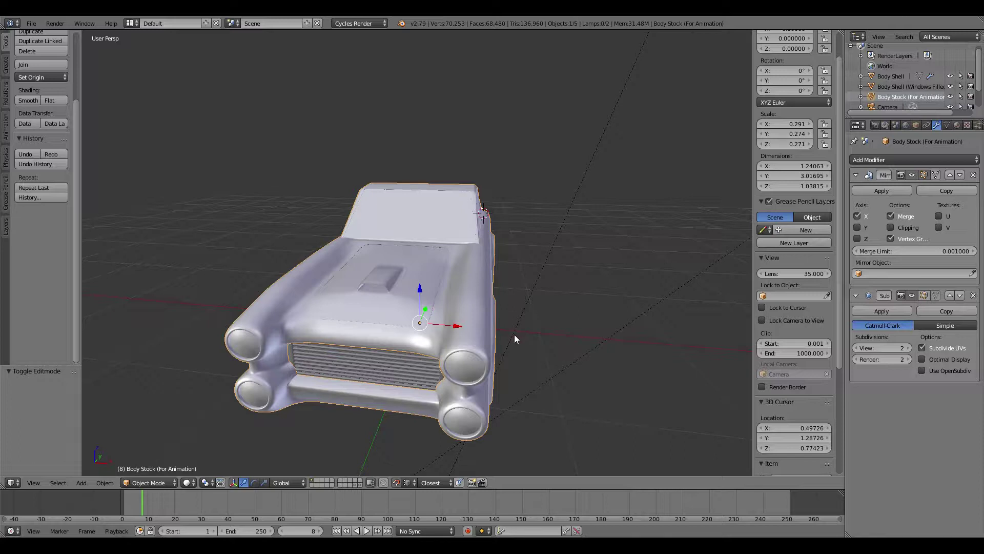
scroll(513, 334, "up", 5)
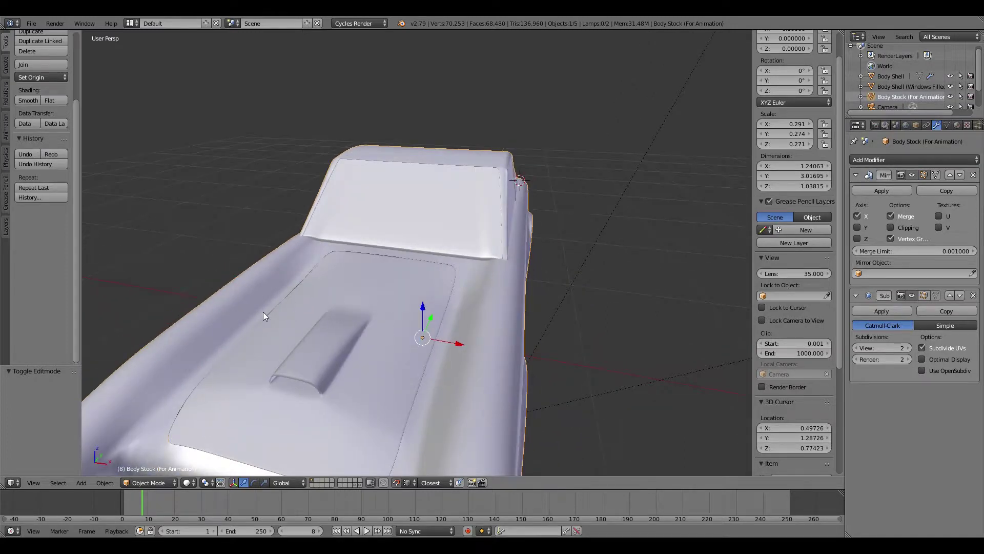
scroll(262, 317, "down", 6)
middle_click_drag(395, 324, 383, 349)
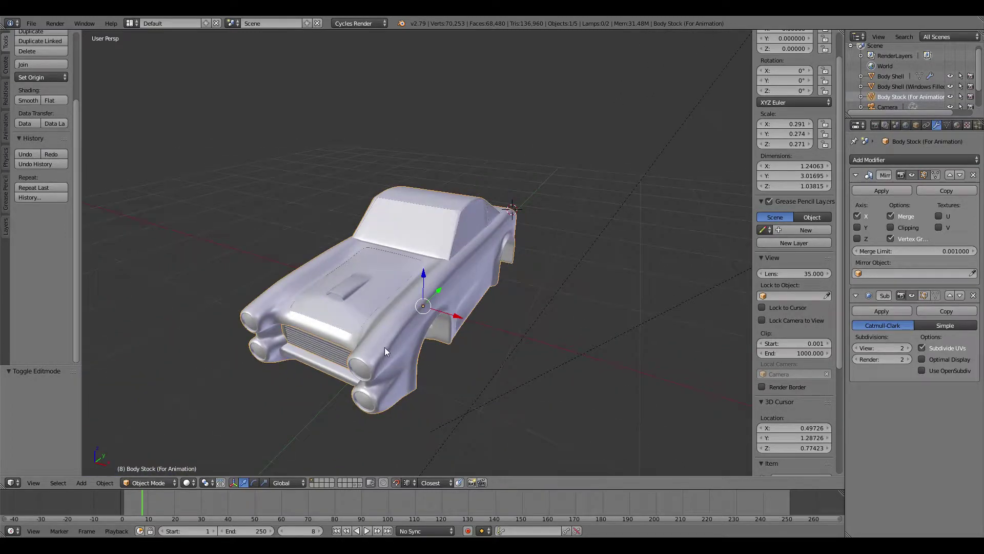
scroll(411, 352, "up", 4)
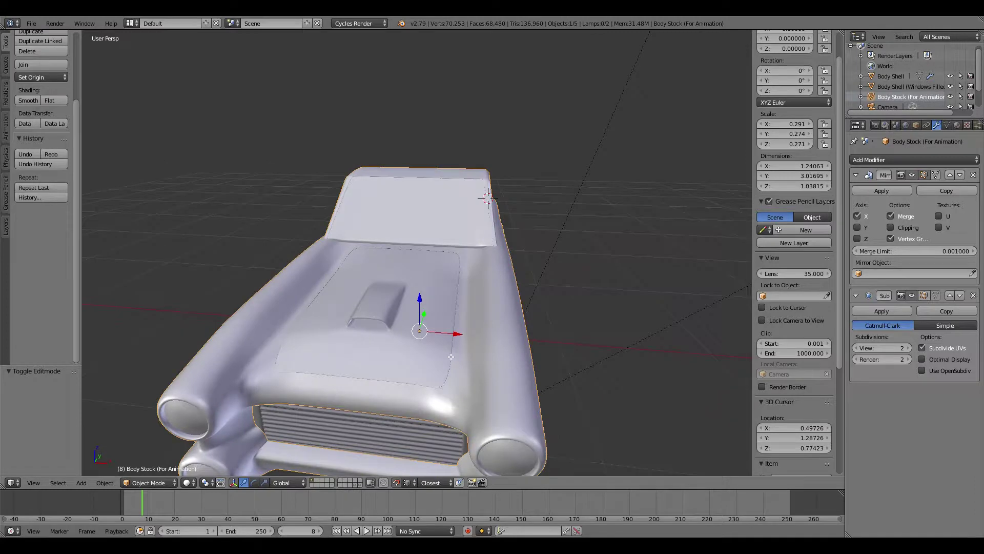
Try a vertical loop cut through the car's rear panel, slid toward the outer side, and check its effect on the smoothed surface.
key("Tab")
scroll(495, 385, "down", 2)
middle_click_drag(495, 385, 356, 338)
scroll(471, 367, "up", 2)
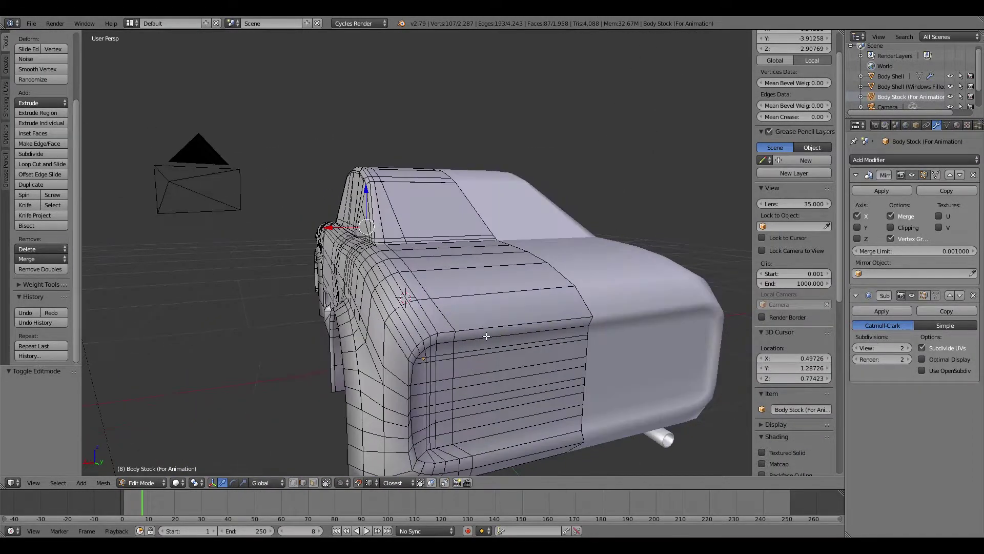
scroll(468, 343, "down", 3)
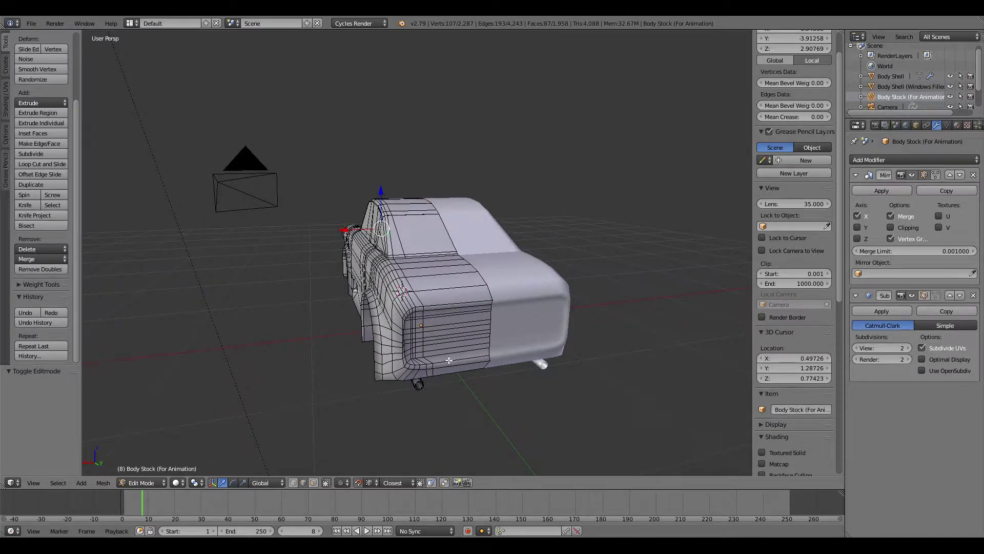
key("ctrl+r")
left_click(458, 355)
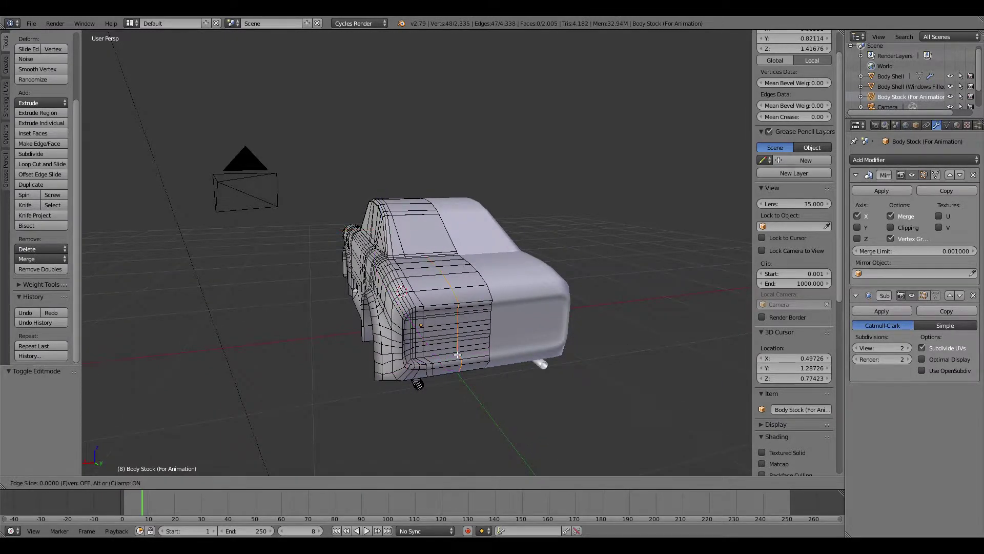
left_click(428, 365)
scroll(431, 369, "up", 4)
key("Tab")
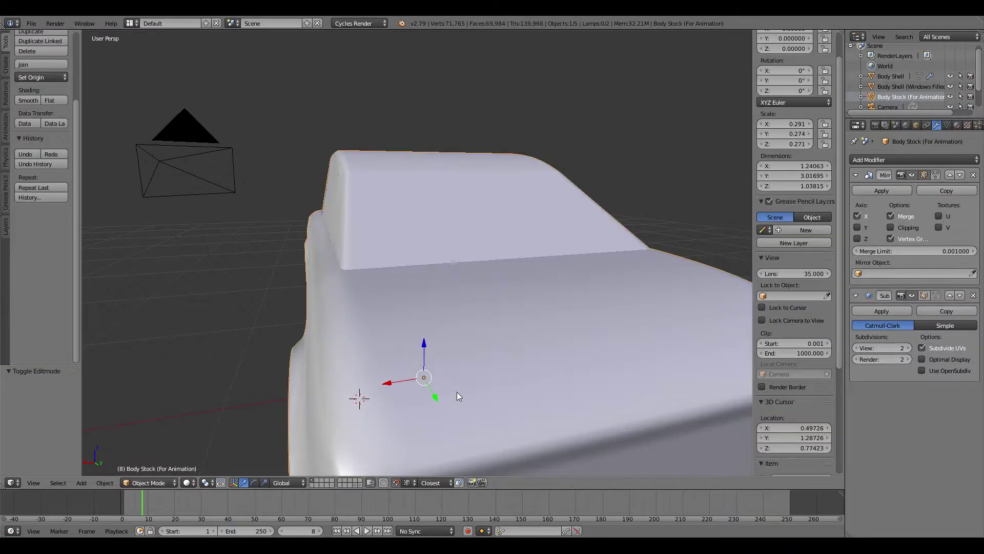
middle_click_drag(456, 392, 449, 379)
key("Tab")
key("ctrl+z")
Try a loop cut around the rear wheel arch, slid to the arch's outer edge, and check the sharpened edge in object mode.
middle_click_drag(307, 343, 339, 333)
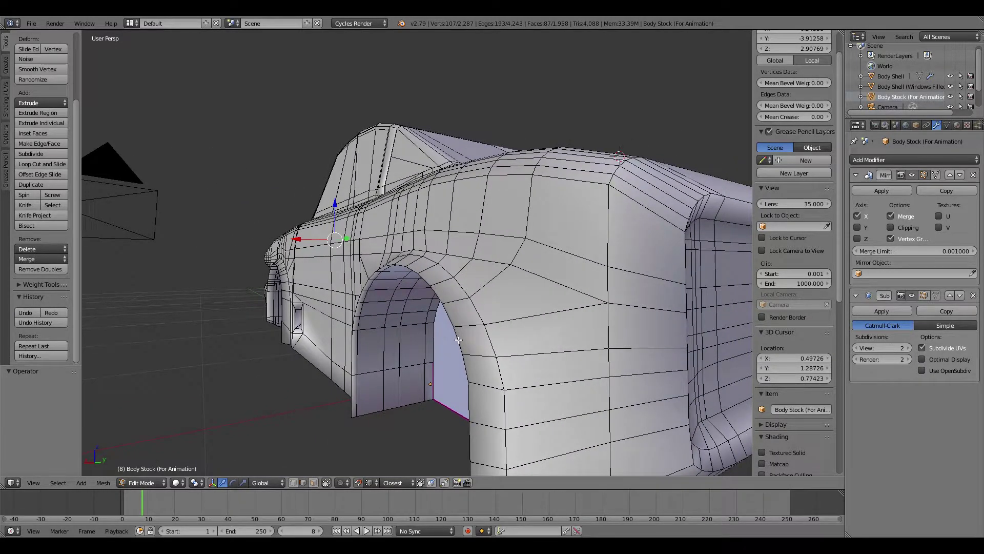
key("ctrl+r")
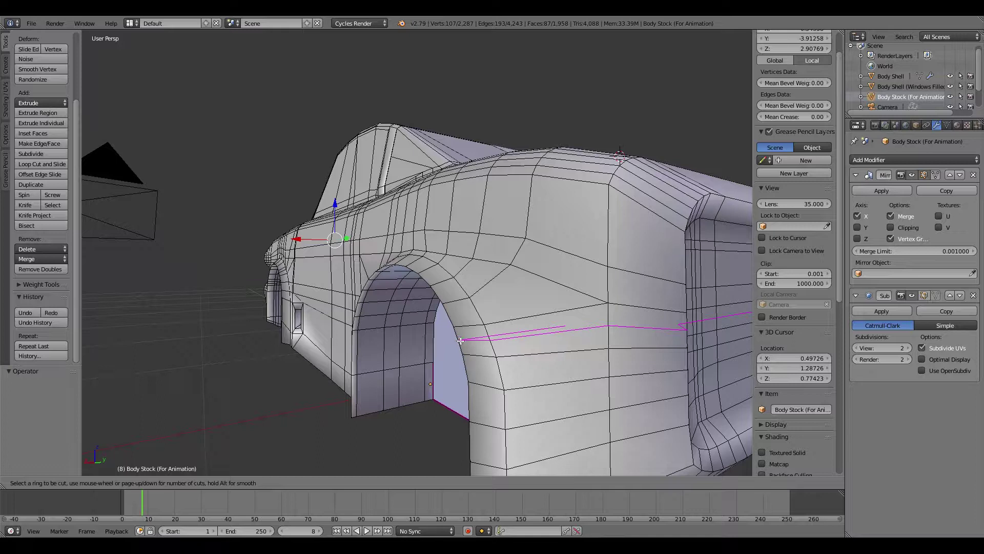
left_click(462, 321)
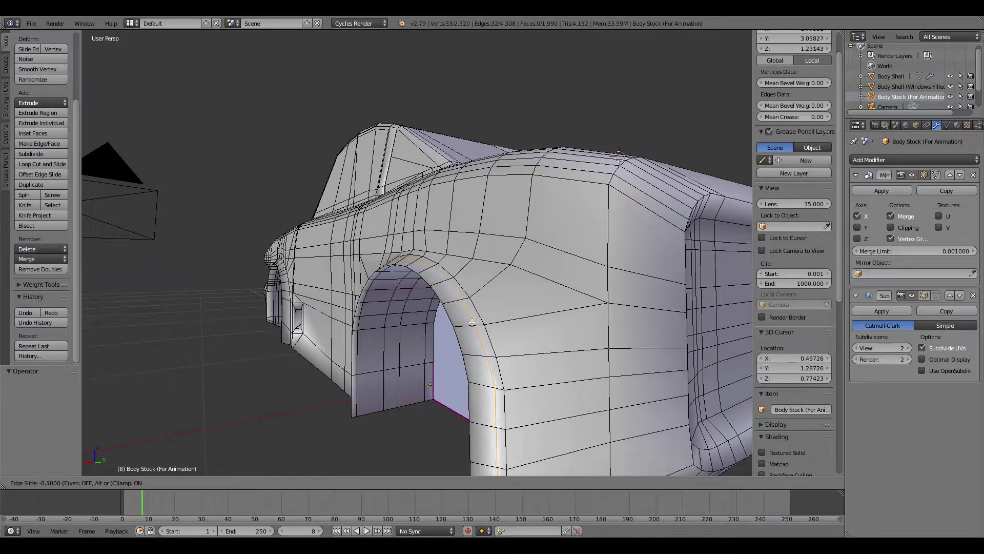
left_click(477, 325)
key("Tab")
middle_click_drag(581, 348, 553, 350)
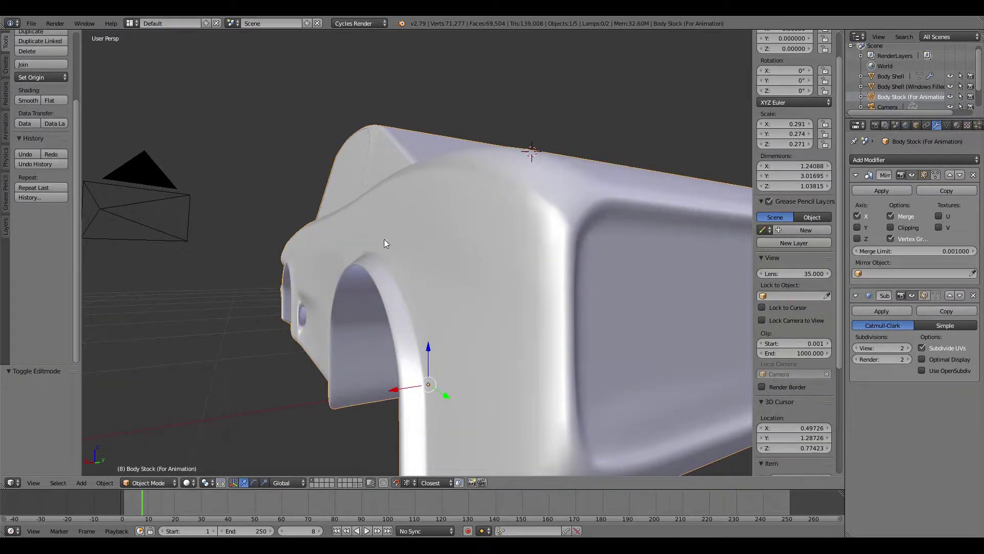
scroll(417, 352, "down", 1)
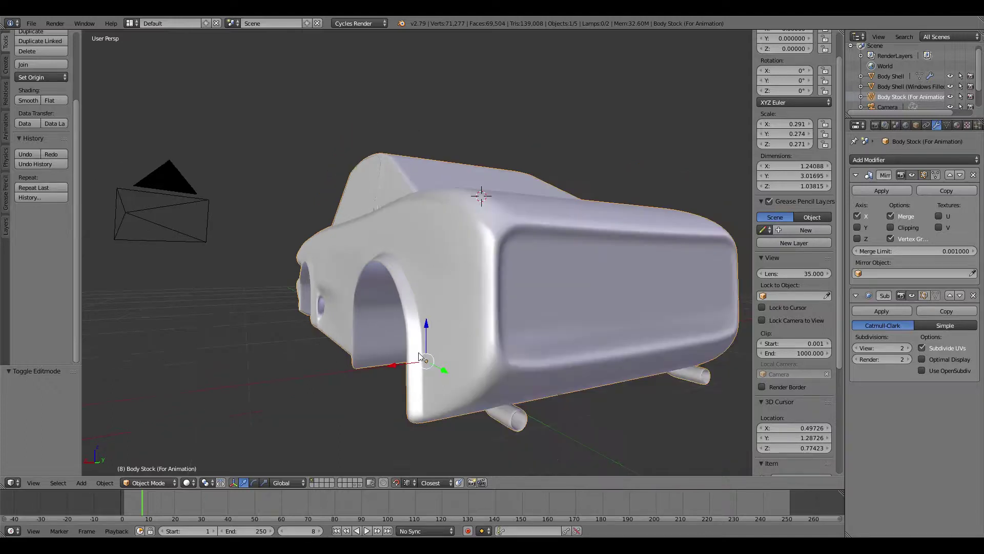
middle_click_drag(417, 346, 419, 361)
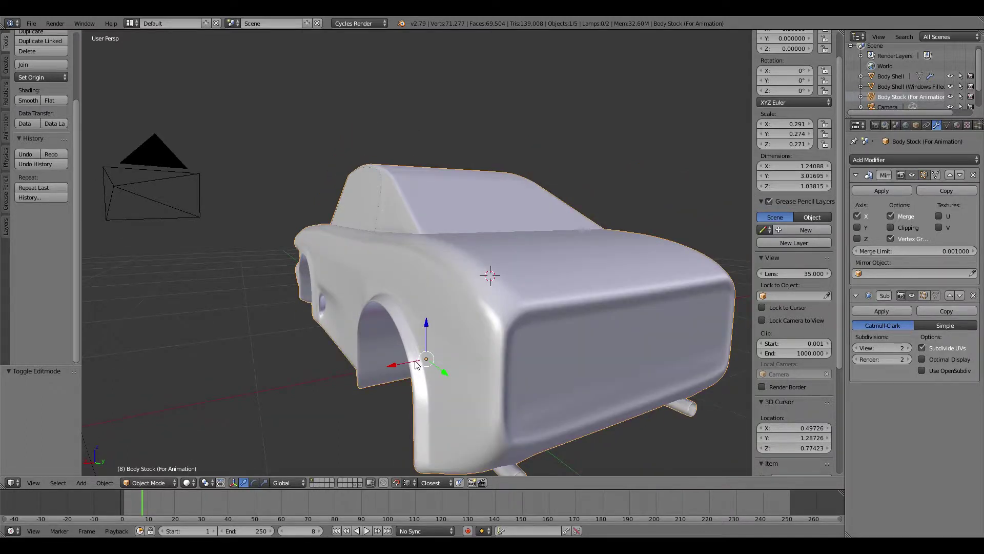
key("Tab")
scroll(415, 362, "up", 4)
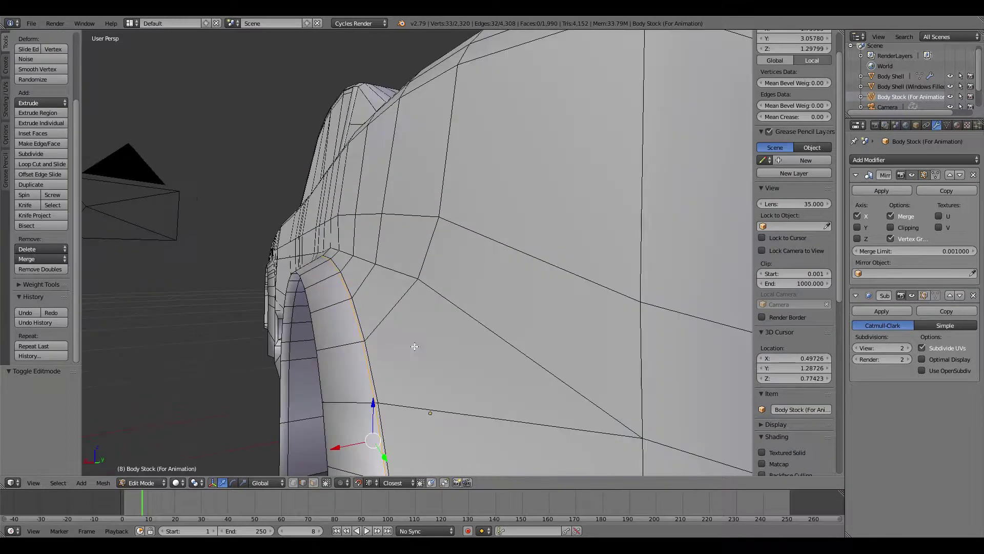
key("ctrl+z")
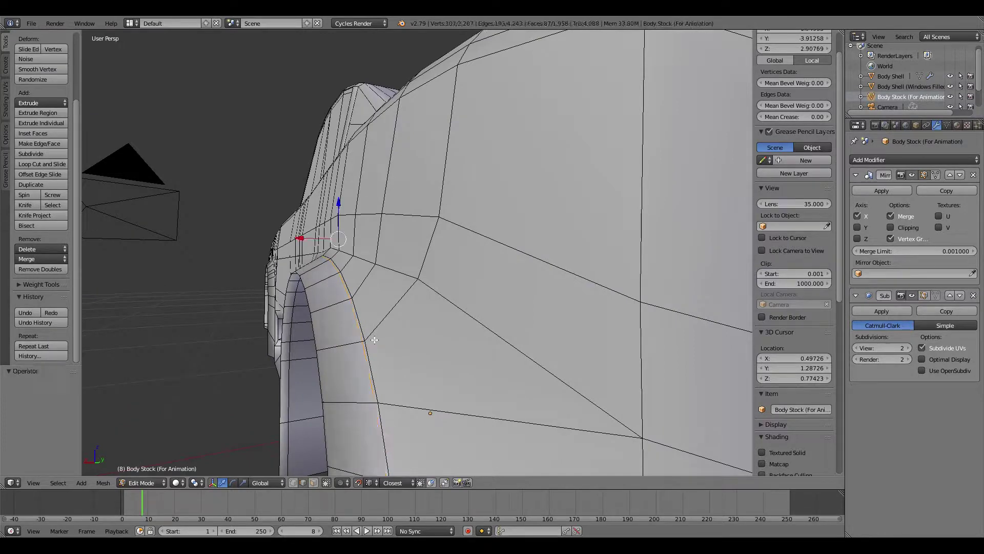
Select the outer edge loop of the rear wheel arch and set its mean crease to 1.00.
middle_click_drag(364, 330, 428, 336)
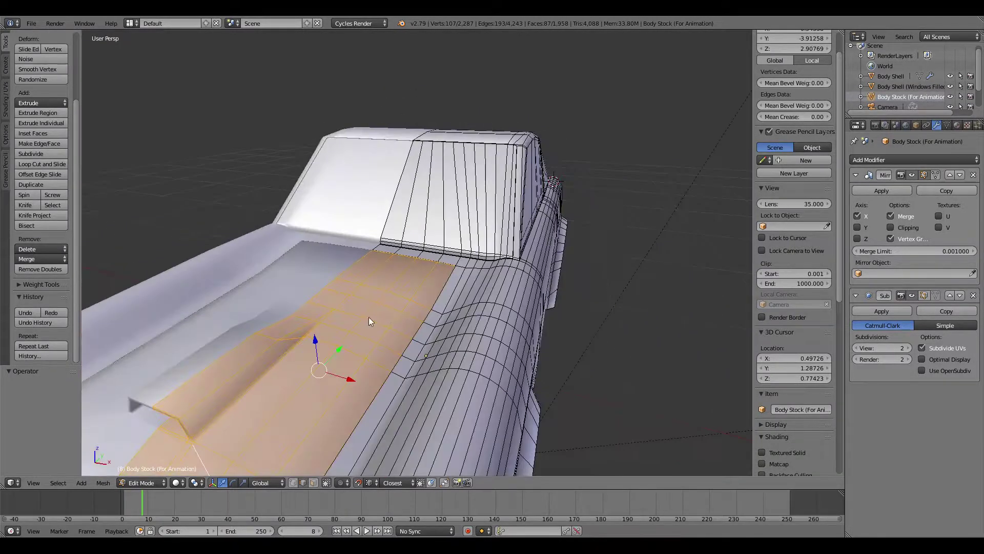
key("Tab")
middle_click_drag(329, 336, 385, 259)
scroll(254, 317, "down", 3)
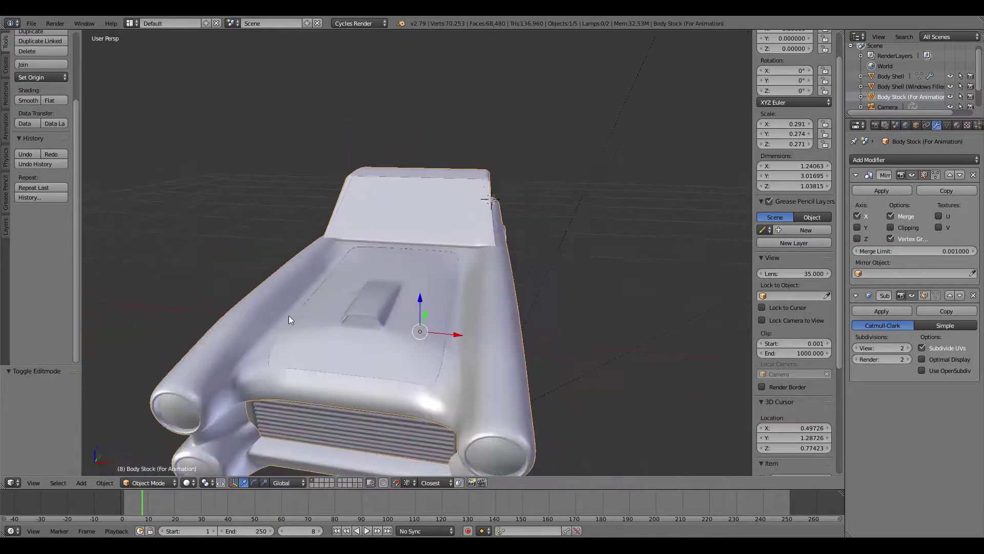
middle_click_drag(422, 358, 476, 345)
key("Tab")
right_click(511, 340)
right_click(427, 357, "alt")
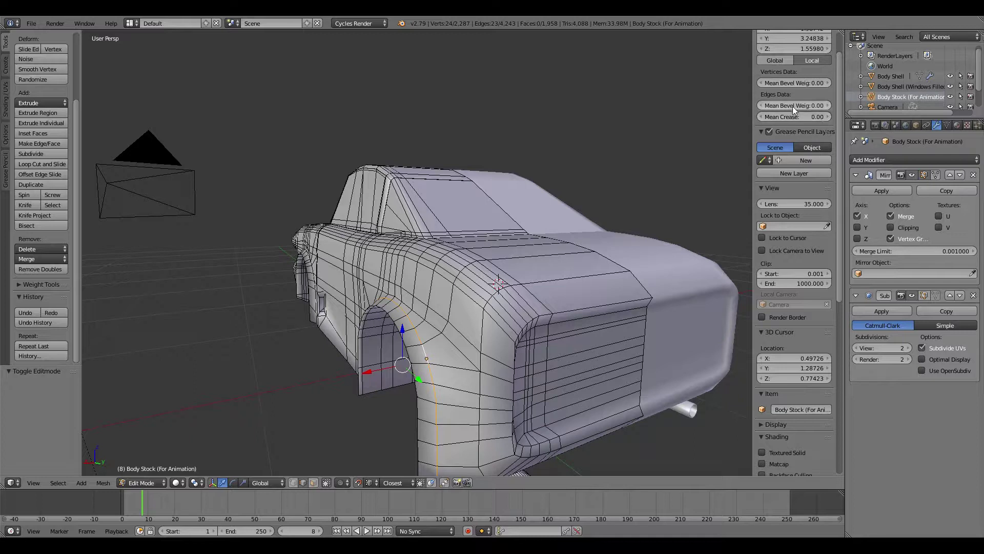
left_click_drag(774, 117, 826, 117)
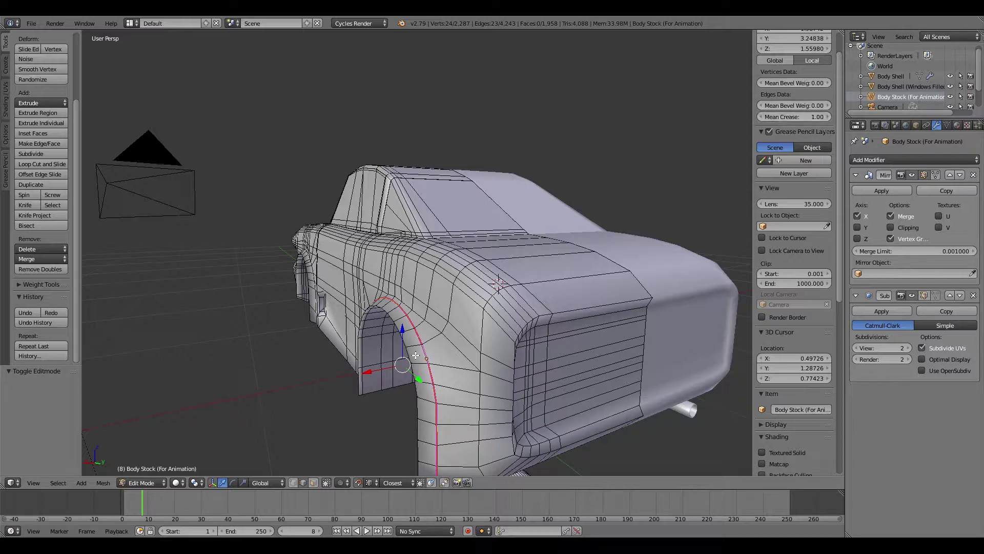
Inspect the rear wheel arch's creased edge, comparing the smoothed surface with the edit mesh.
key("Tab")
scroll(439, 348, "up", 6)
middle_click_drag(439, 344, 436, 335)
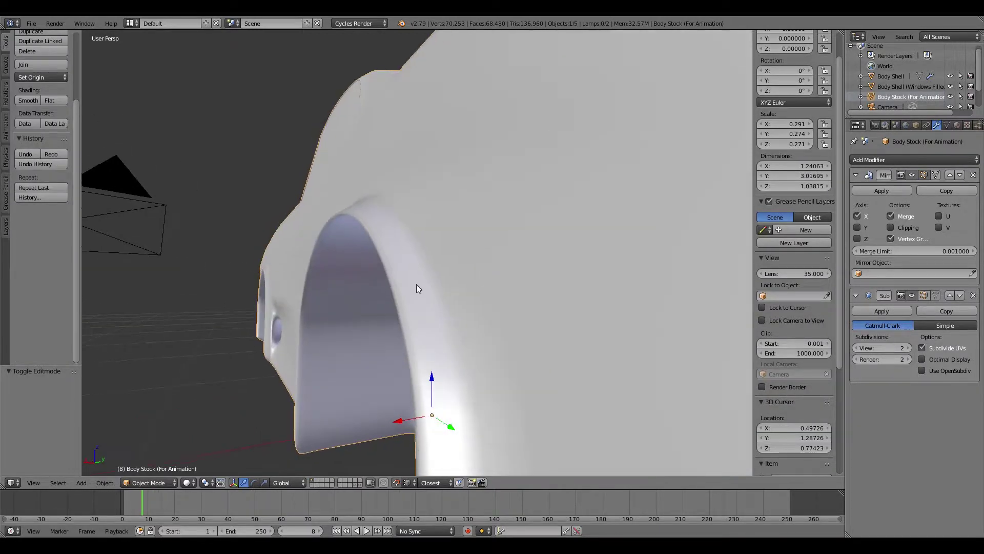
middle_click_drag(396, 274, 407, 277)
middle_click_drag(512, 283, 489, 278)
scroll(283, 289, "down", 4)
key("Tab")
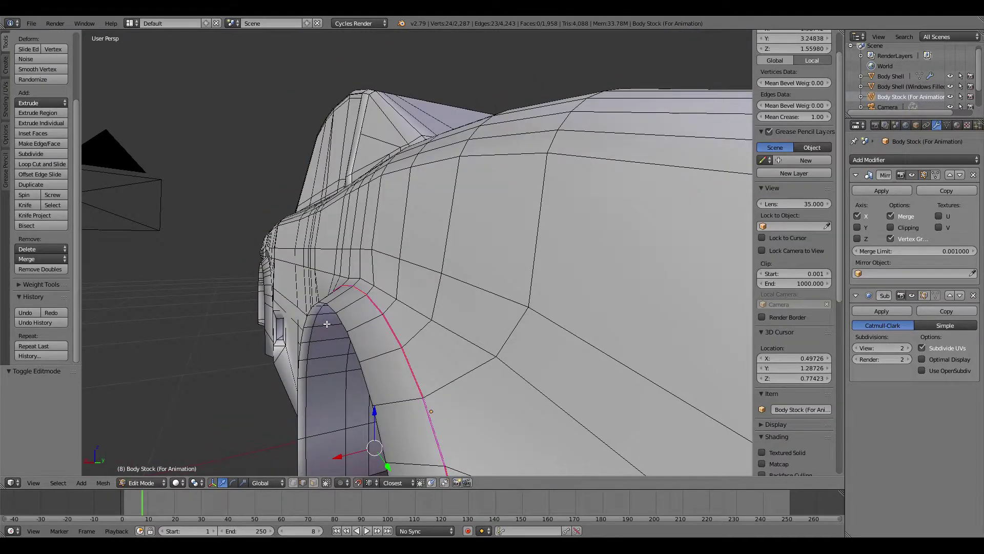
key("Tab")
scroll(371, 349, "down", 5)
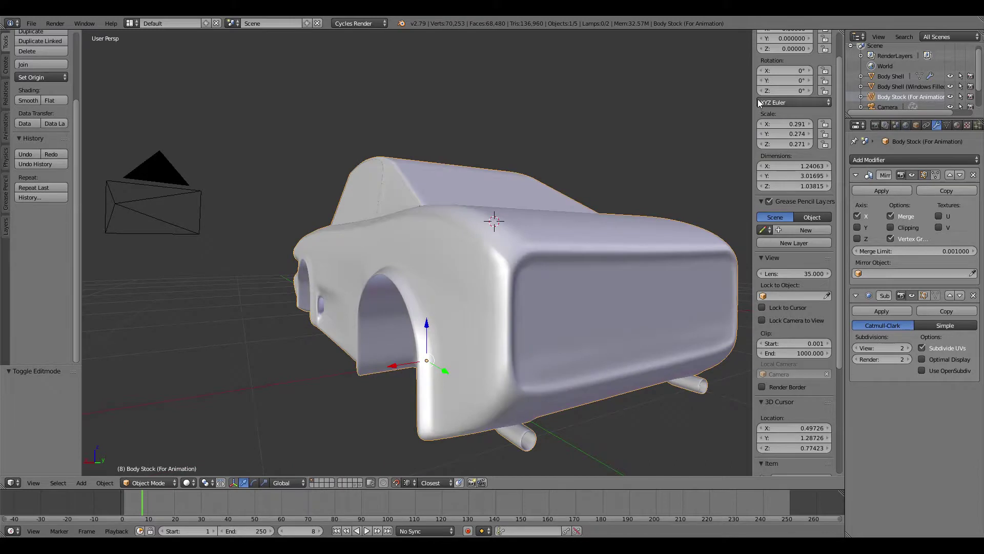
key("Tab")
key("Tab")
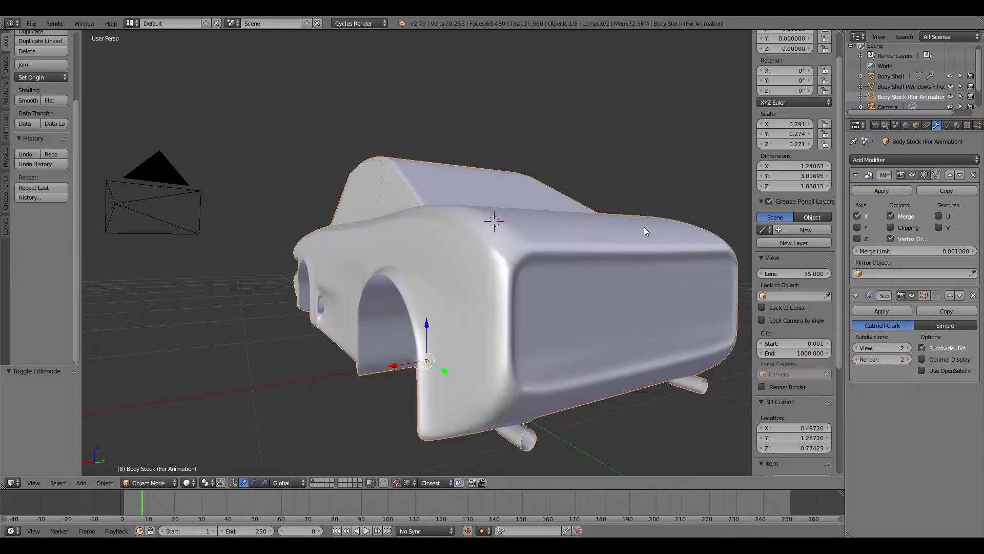
Review the whole car body in object mode, examining its panel seams and wheel arches from the front and the rear.
scroll(558, 242, "up", 4)
middle_click_drag(553, 236, 550, 233)
middle_click_drag(448, 284, 501, 323)
scroll(518, 314, "down", 5)
scroll(478, 325, "up", 1)
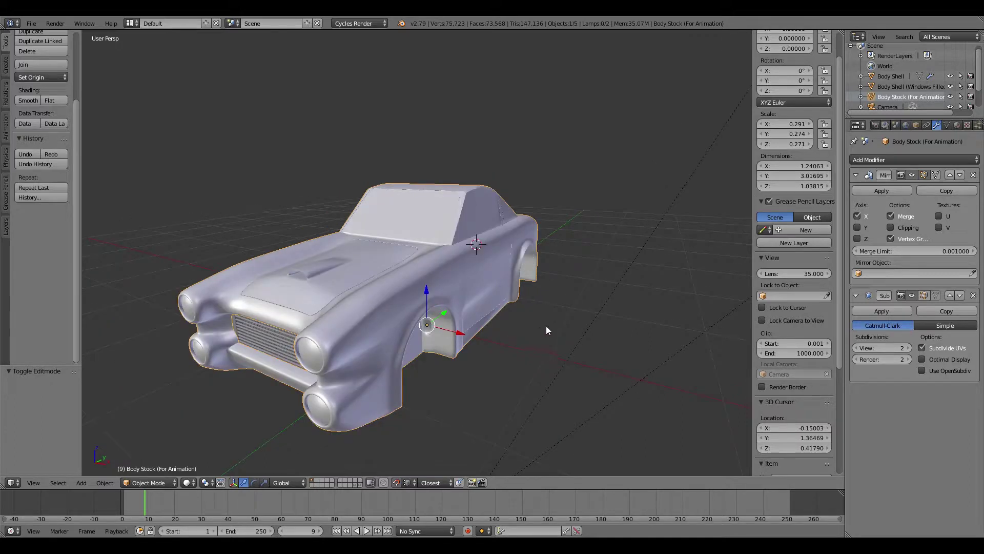
middle_click_drag(601, 309, 490, 307)
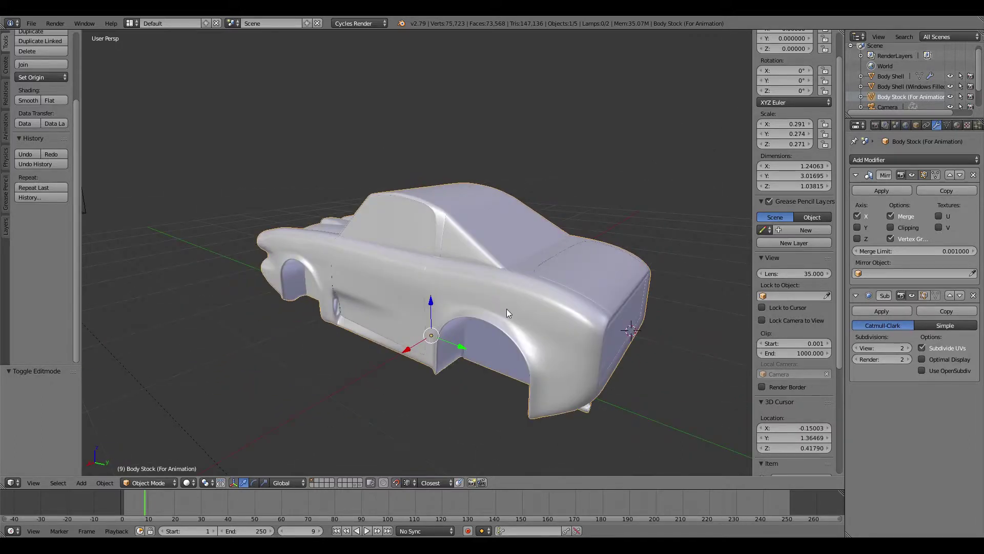
Examine the trunk outline at the car's rear, the side panel seams and both wheel arches in solid shading.
middle_click_drag(585, 296, 621, 275)
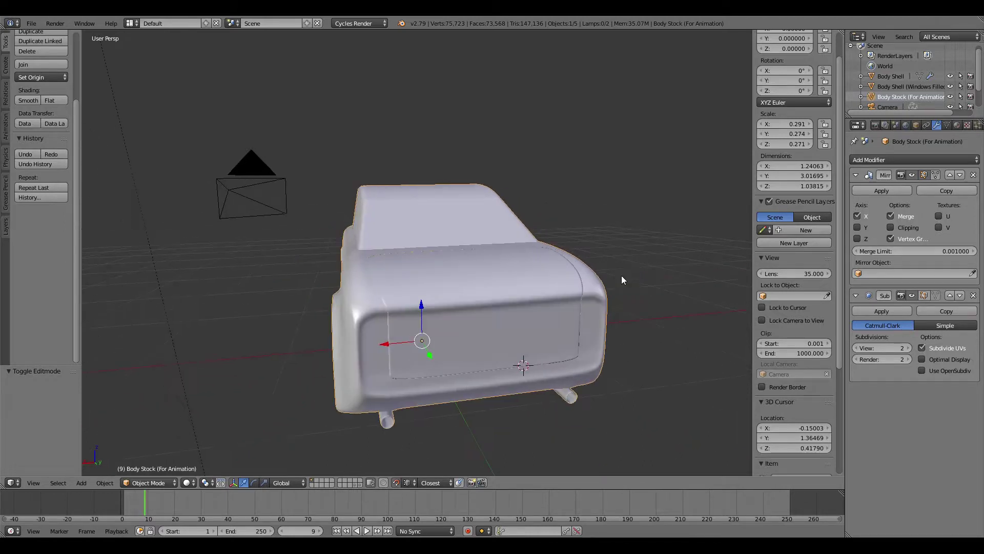
middle_click_drag(460, 286, 478, 355)
middle_click_drag(381, 265, 487, 271)
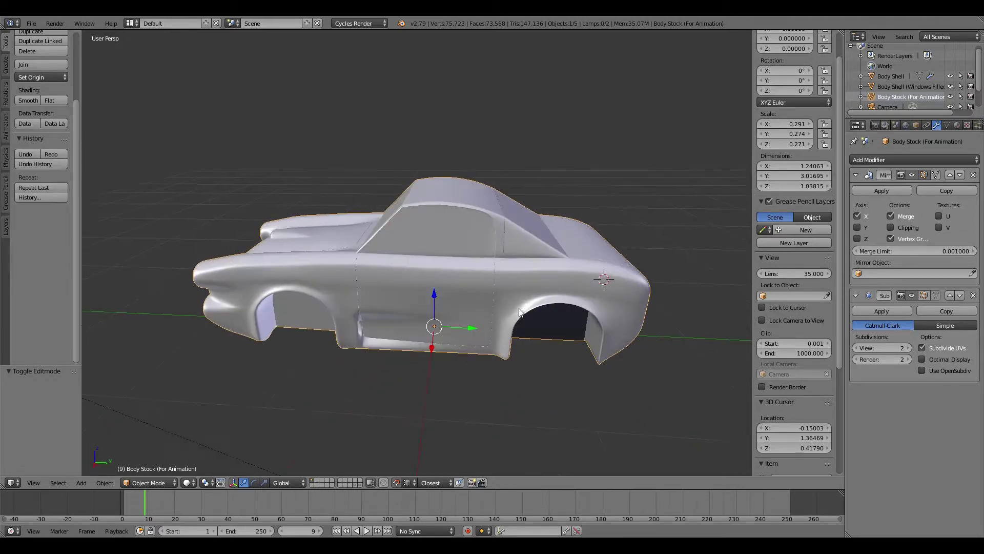
scroll(597, 280, "up", 4)
middle_click_drag(598, 280, 496, 312)
scroll(496, 313, "down", 4)
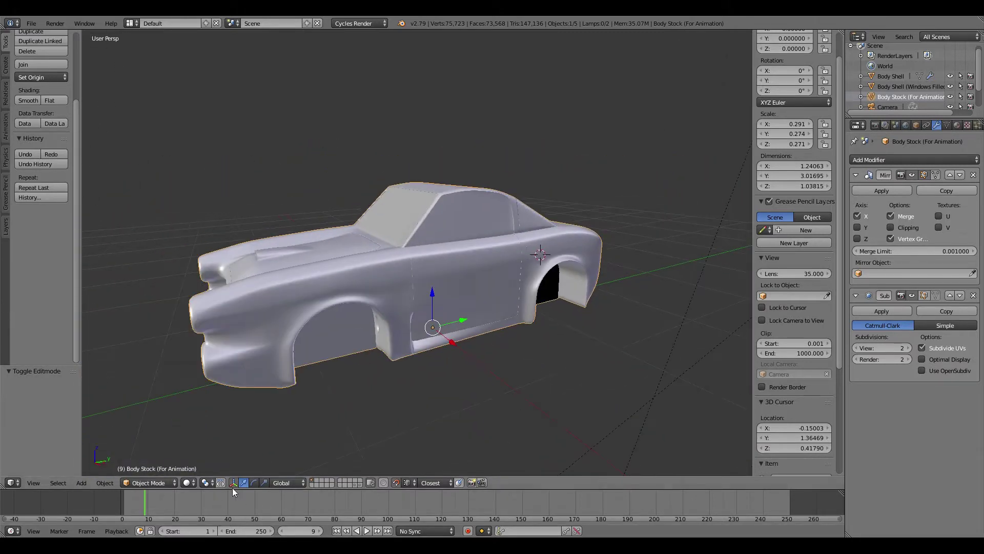
Set the viewport shading to Rendered and inspect the car body's hood, side panels and wheel arches with their materials.
left_click(187, 485)
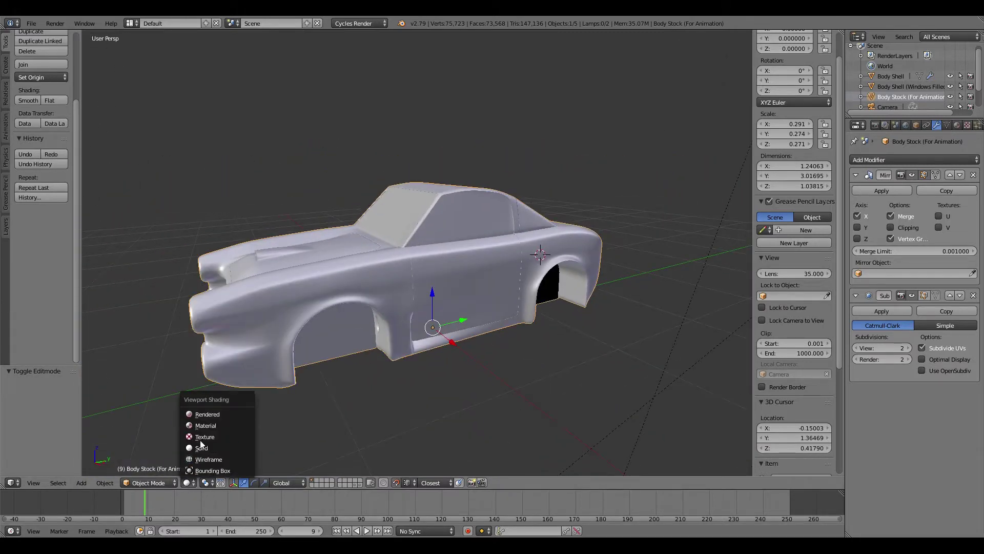
left_click(207, 413)
middle_click_drag(359, 343, 460, 362)
scroll(460, 362, "up", 5)
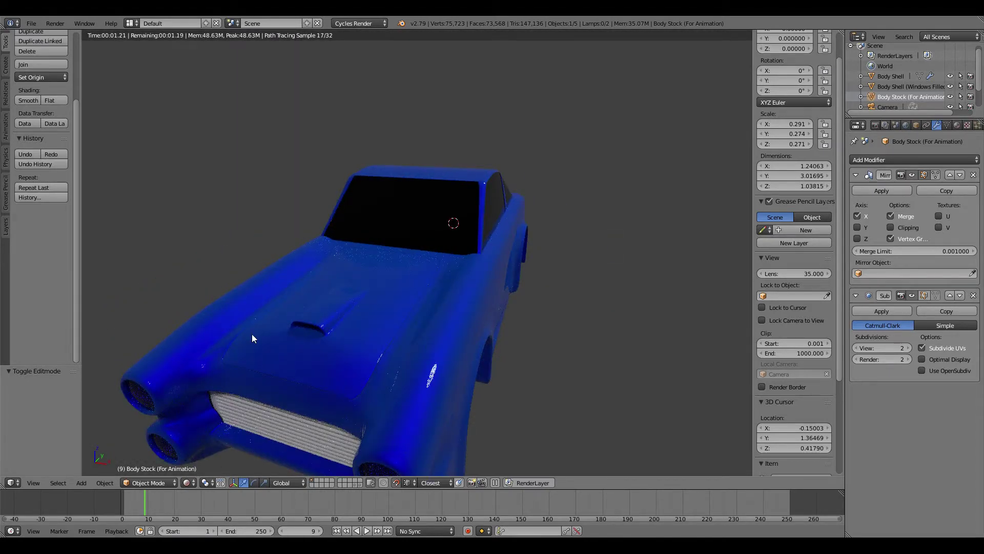
middle_click_drag(337, 362, 435, 248)
scroll(417, 324, "up", 3)
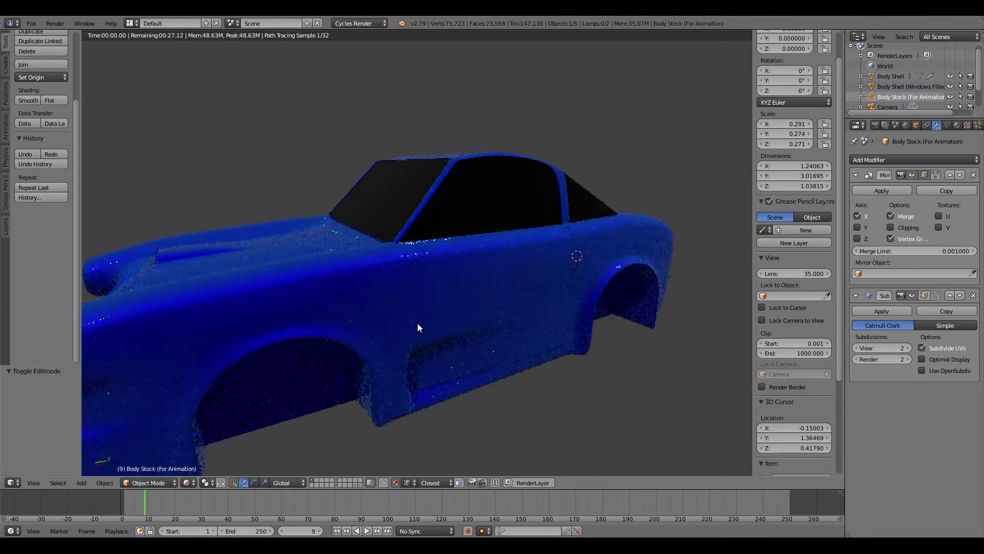